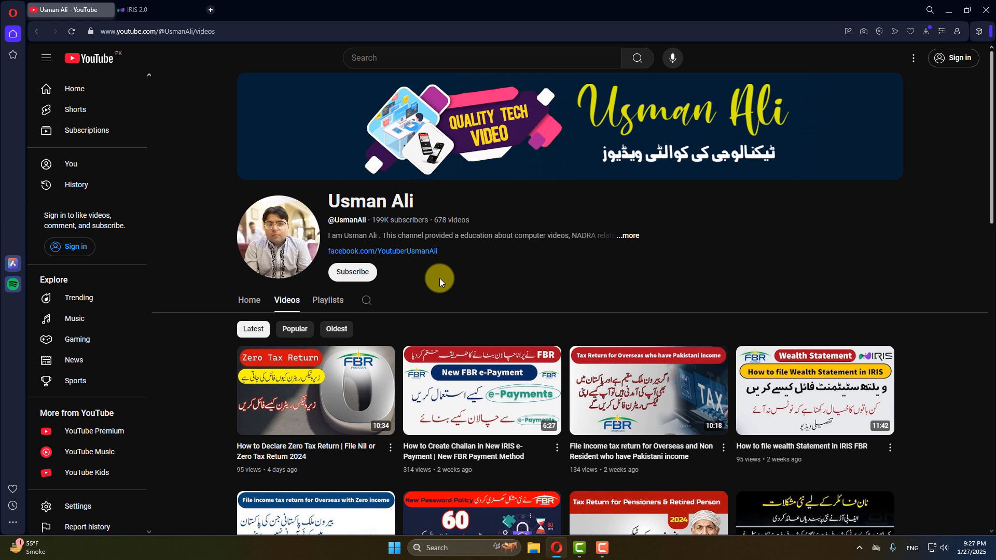
From the IRIS 2.0 tab, log in with the registration number and password.
left_click(151, 10)
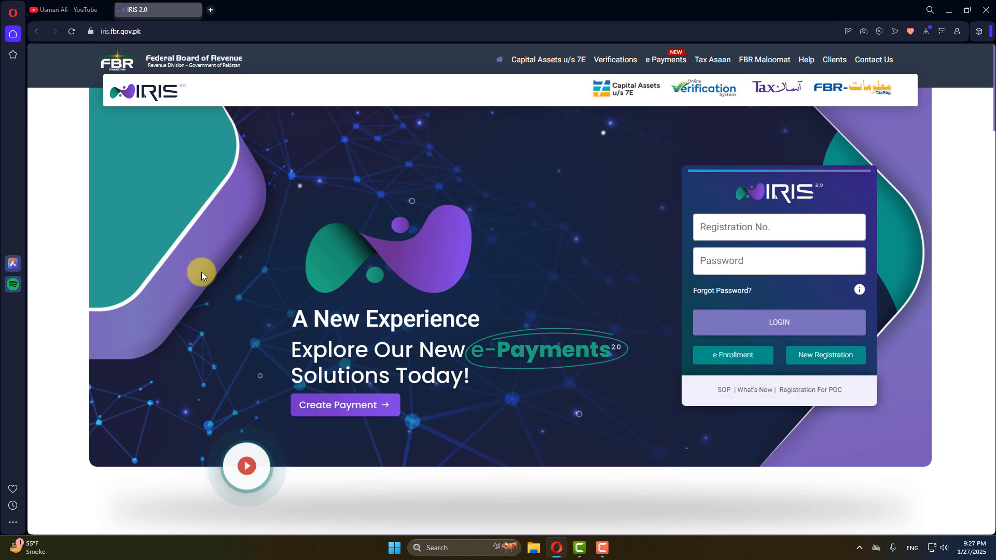
left_click(726, 226)
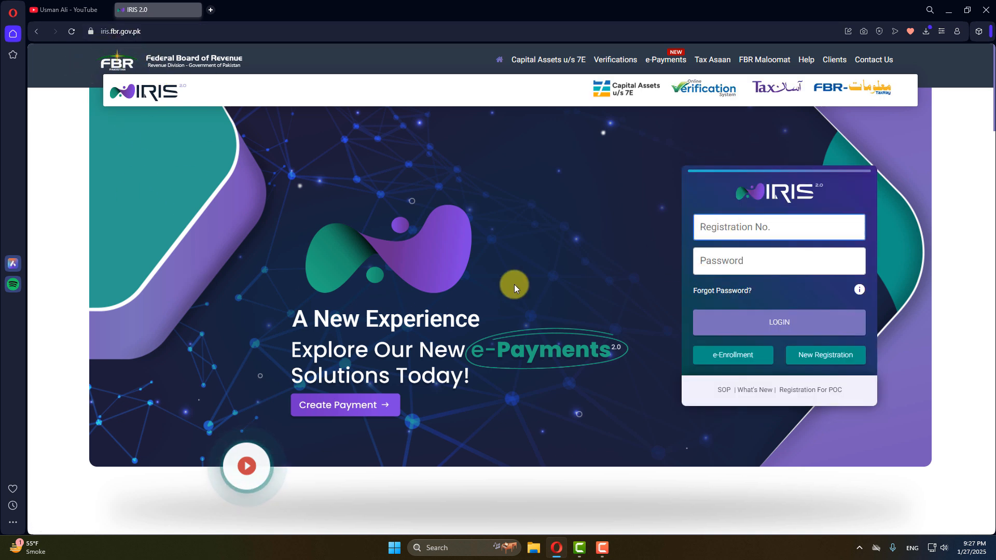
type("...")
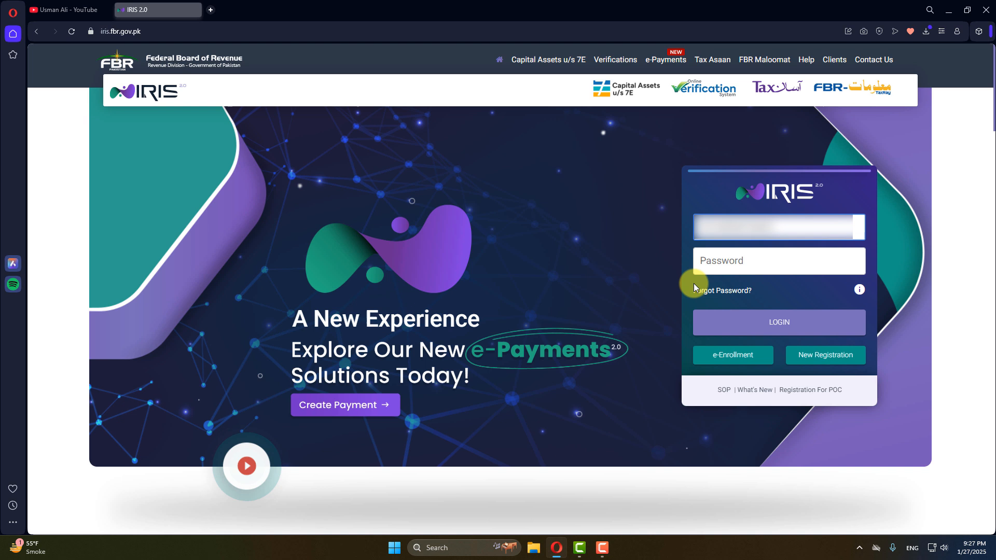
left_click(723, 265)
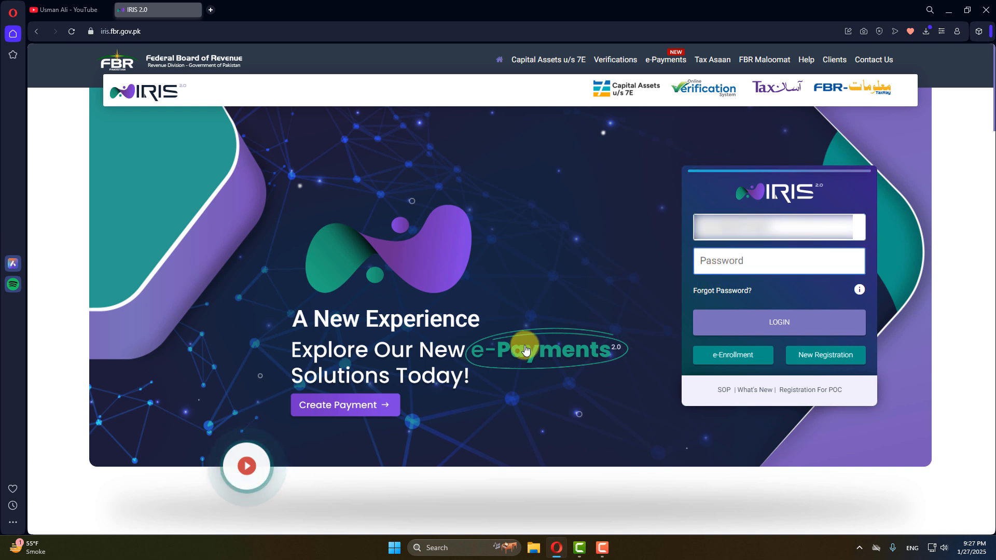
type("••••••••••")
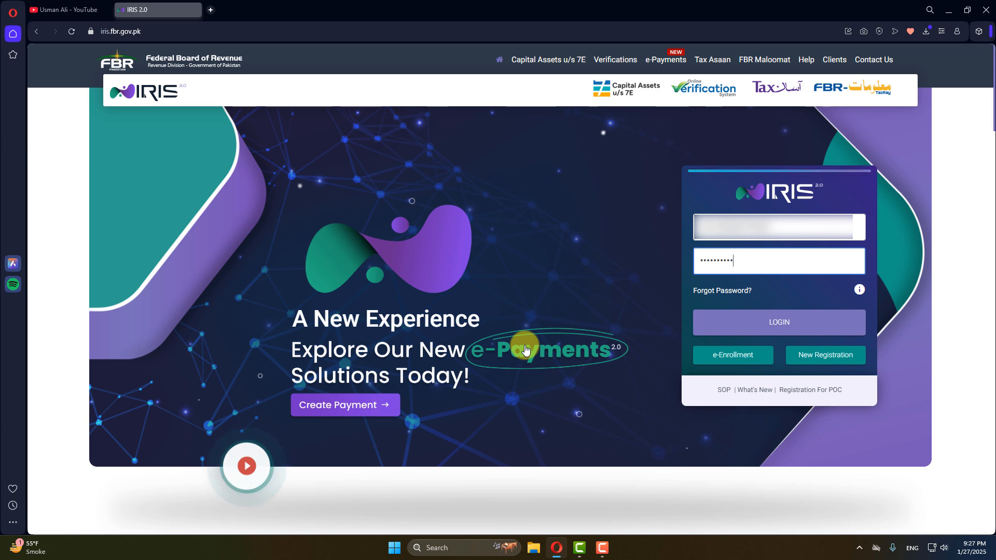
left_click(739, 323)
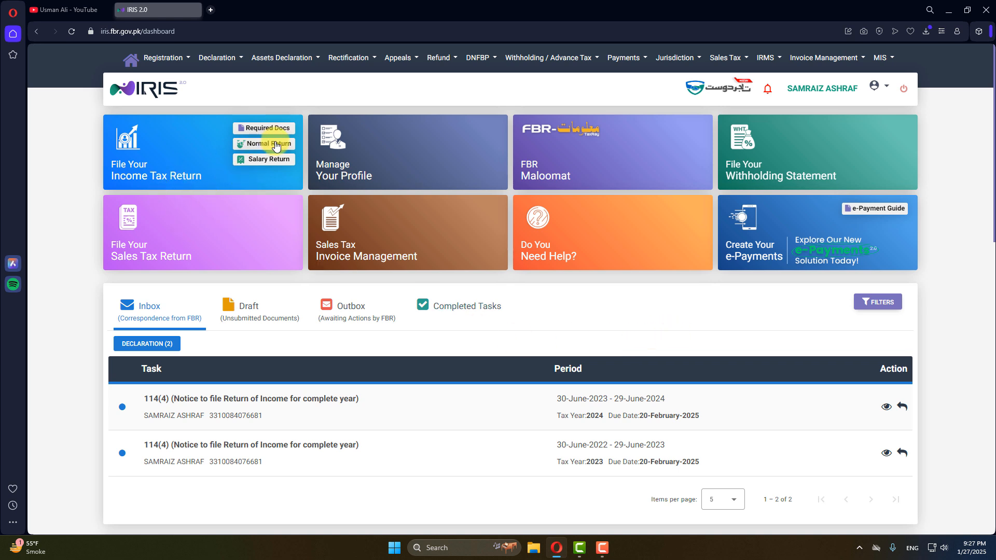
left_click(228, 58)
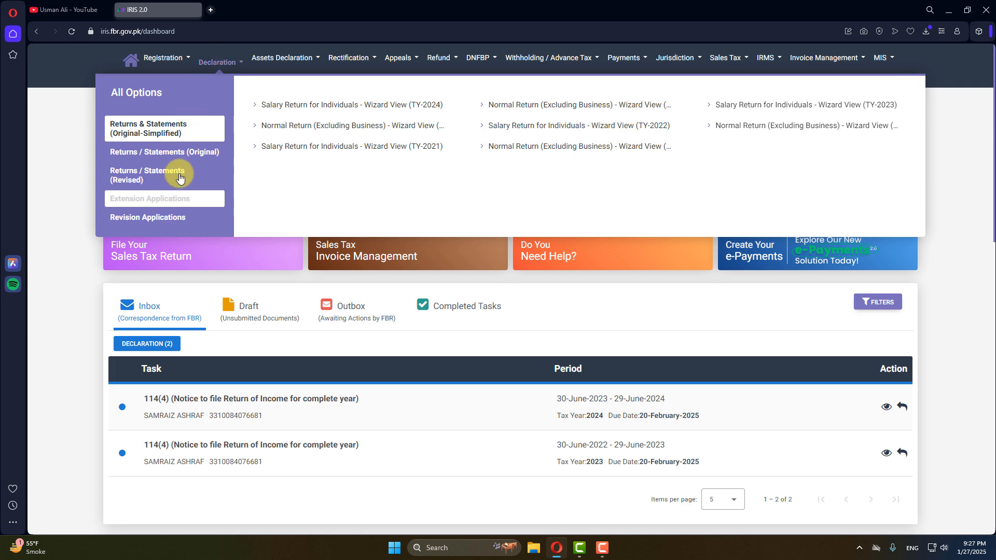
left_click(181, 153)
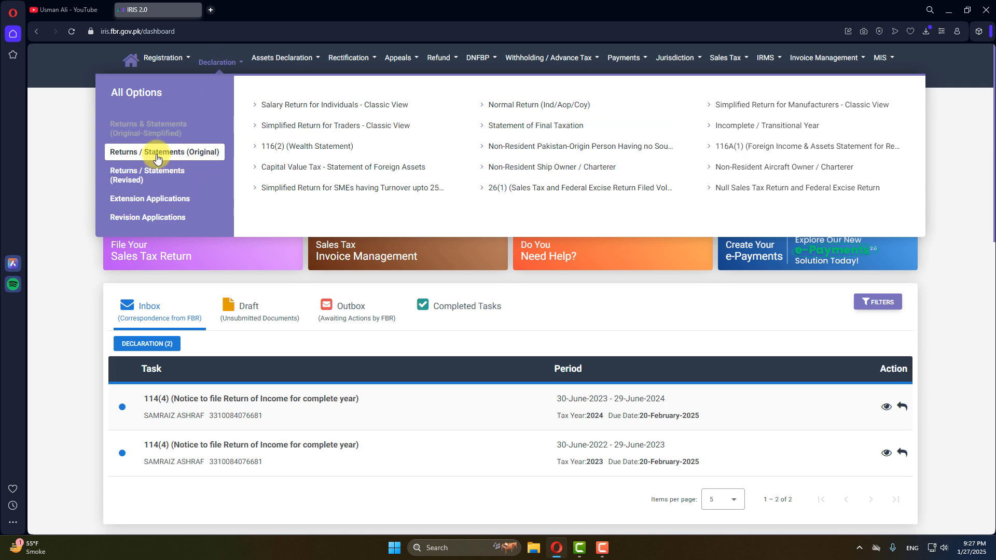
left_click(535, 105)
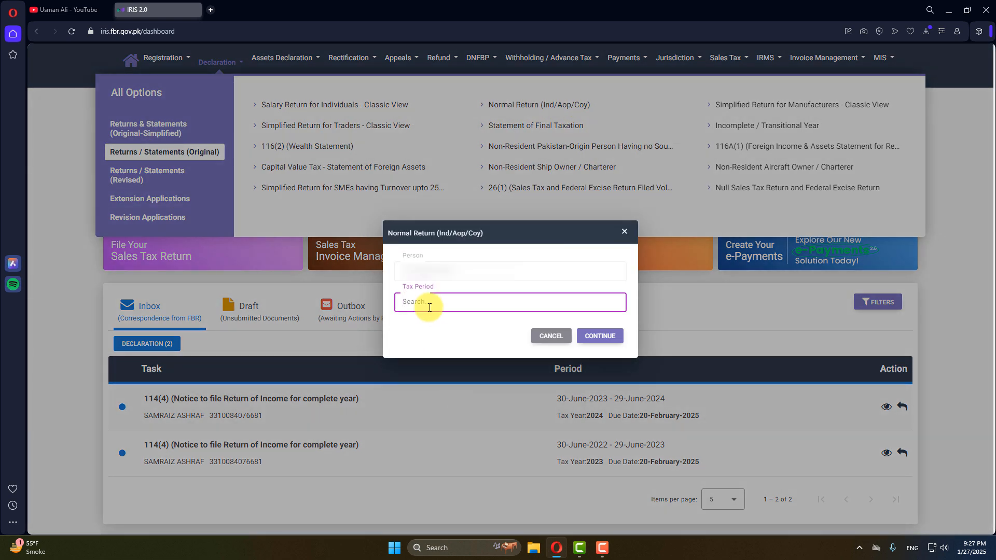
left_click(430, 305)
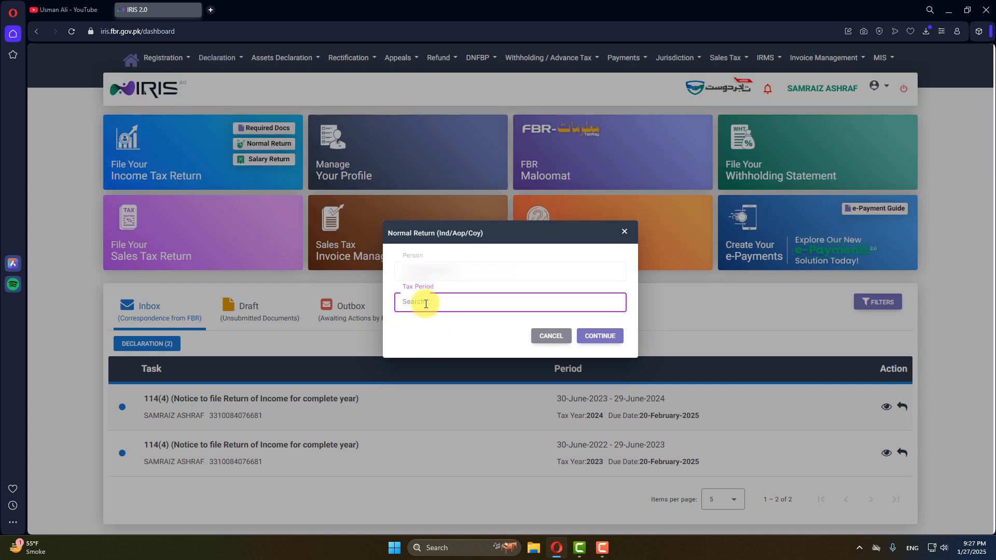
type("2024")
left_click(457, 331)
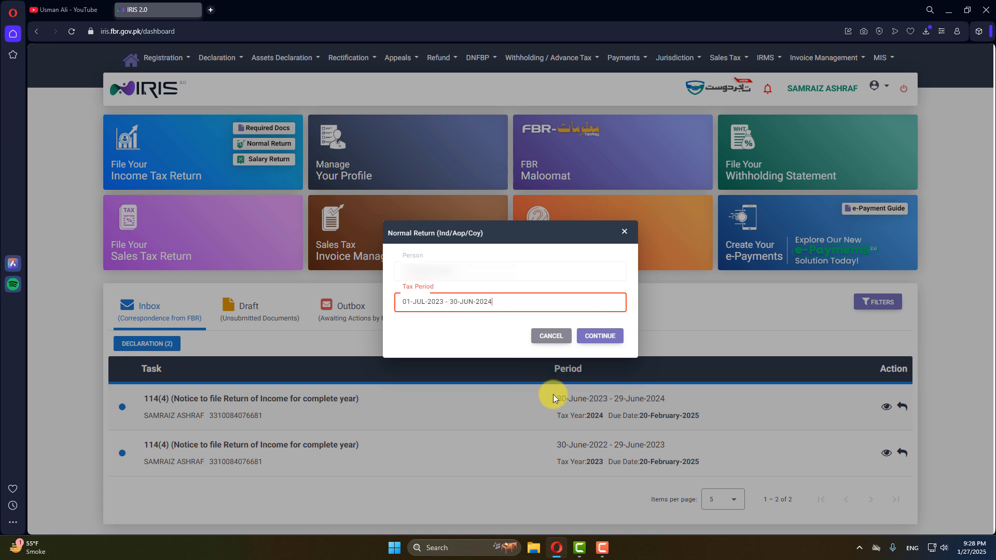
left_click(618, 346)
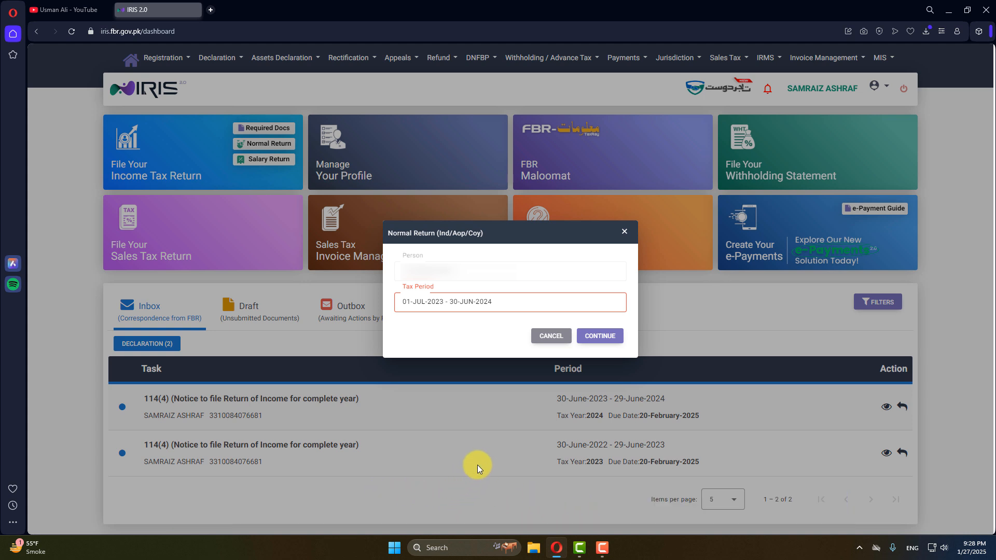
left_click(552, 336)
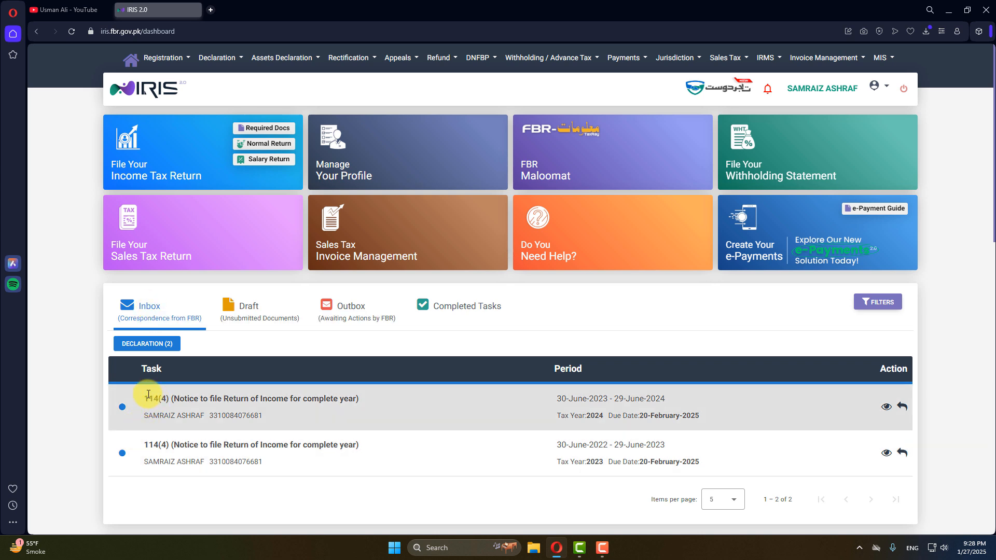
Try a normal return for the 01-Jul-2023 to 30-Jun-2024 tax period, then cancel it.
left_click_drag(148, 399, 347, 399)
left_click(275, 390)
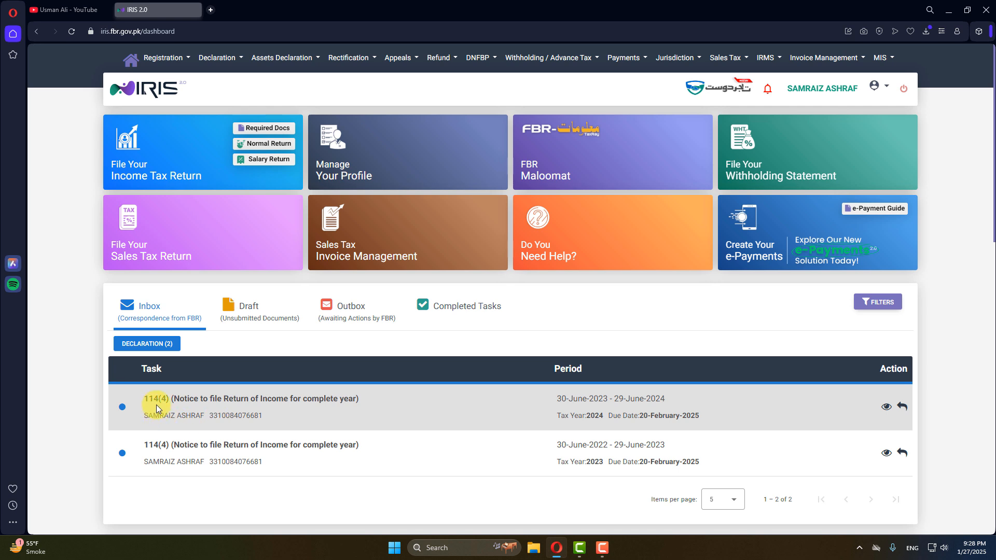
left_click_drag(145, 398, 285, 398)
left_click(397, 404)
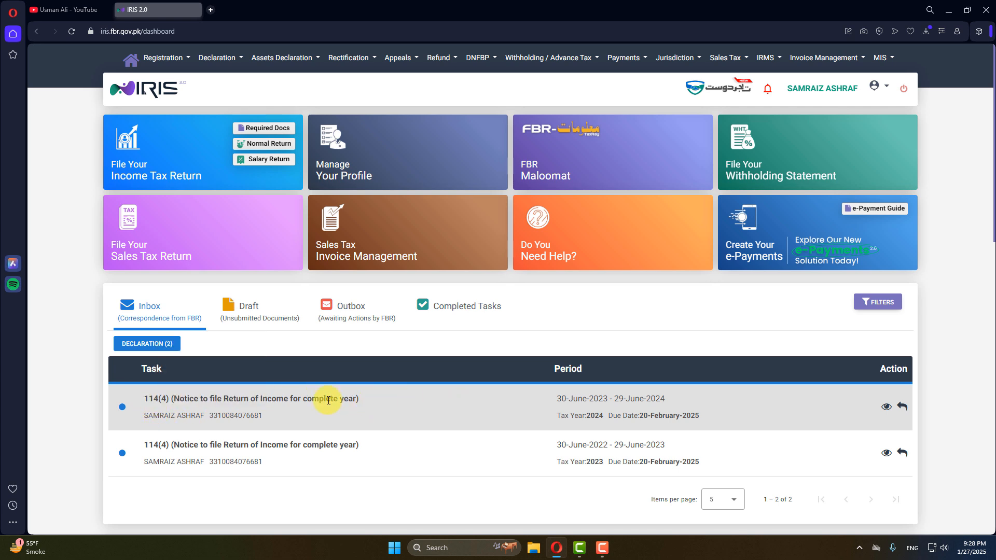
left_click(257, 143)
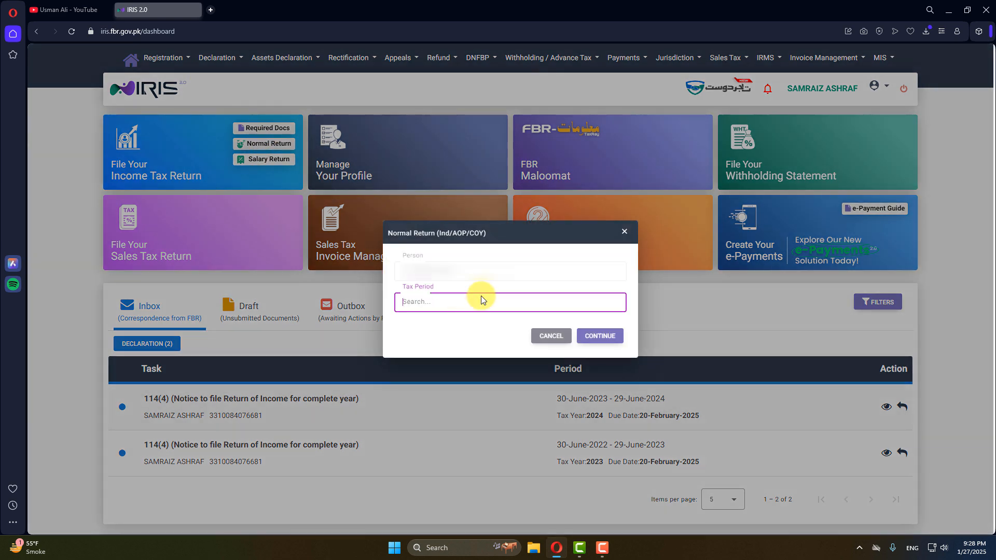
type("2024")
left_click(431, 322)
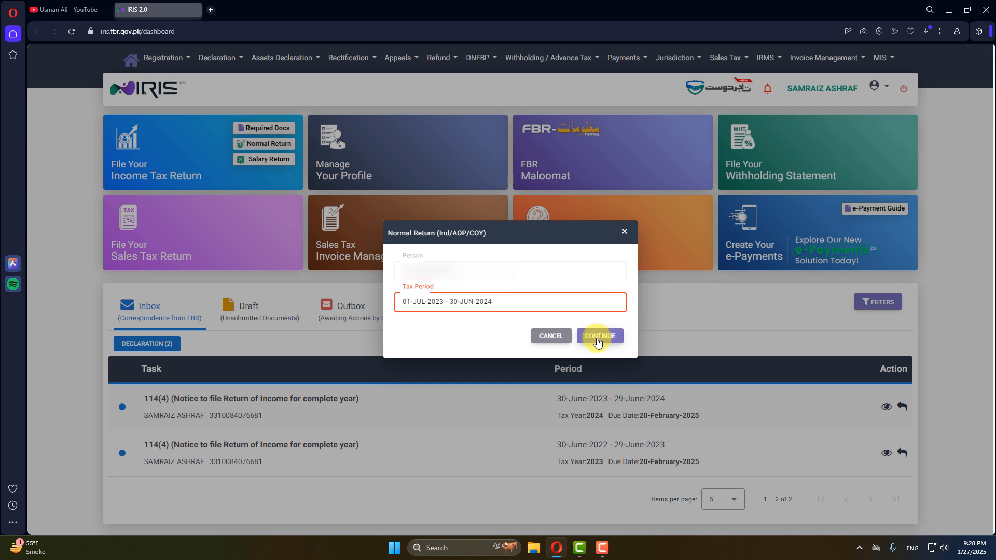
left_click(549, 335)
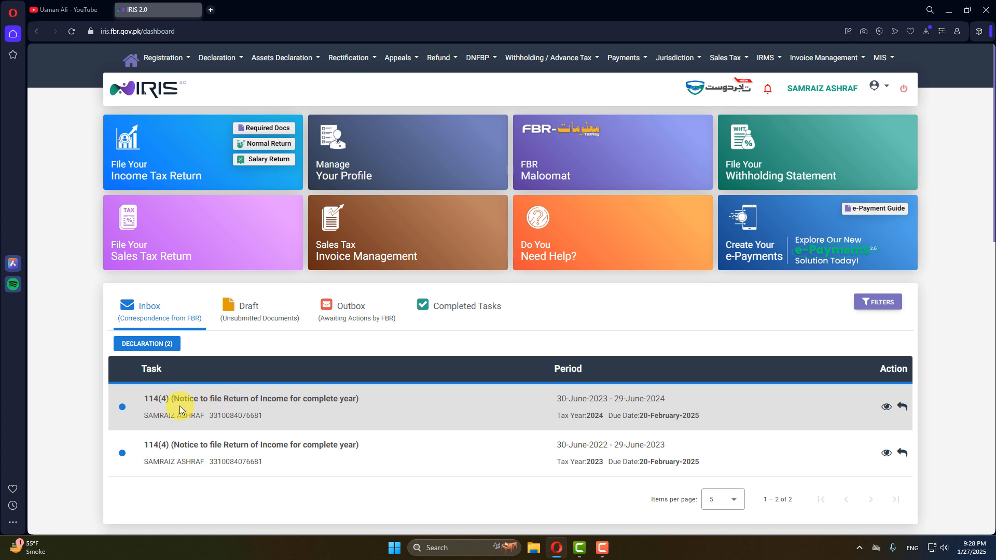
left_click_drag(174, 399, 365, 396)
left_click(365, 396)
left_click(904, 407)
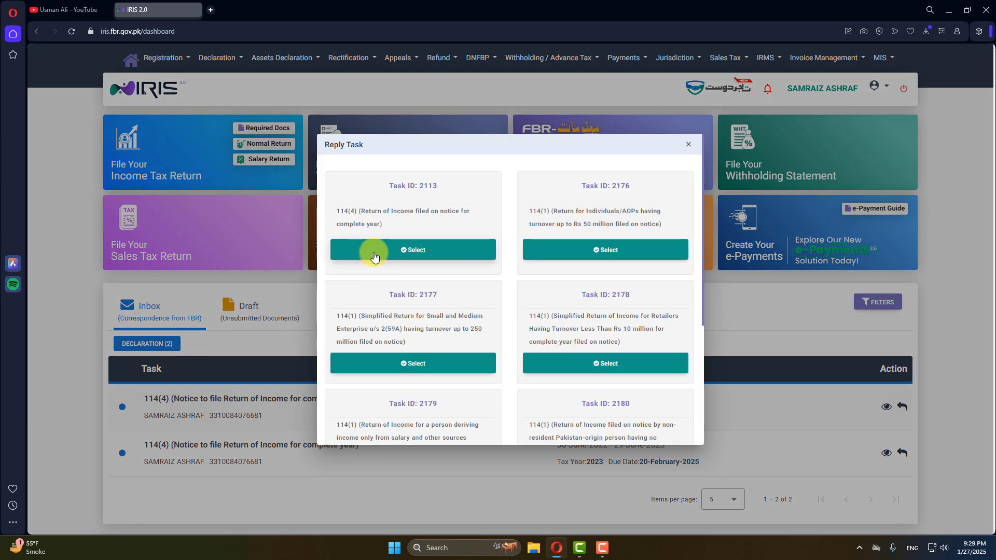
left_click_drag(393, 186, 438, 199)
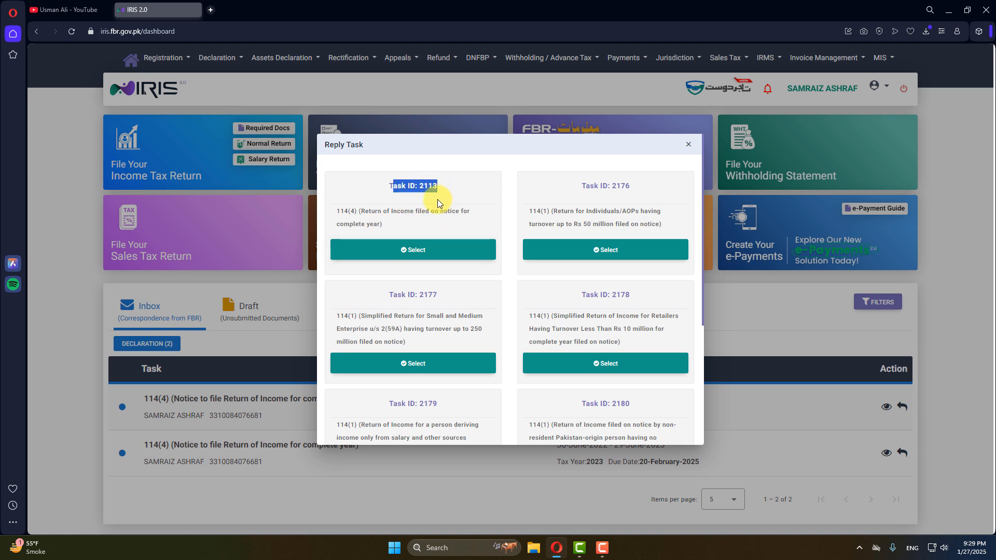
left_click(384, 217)
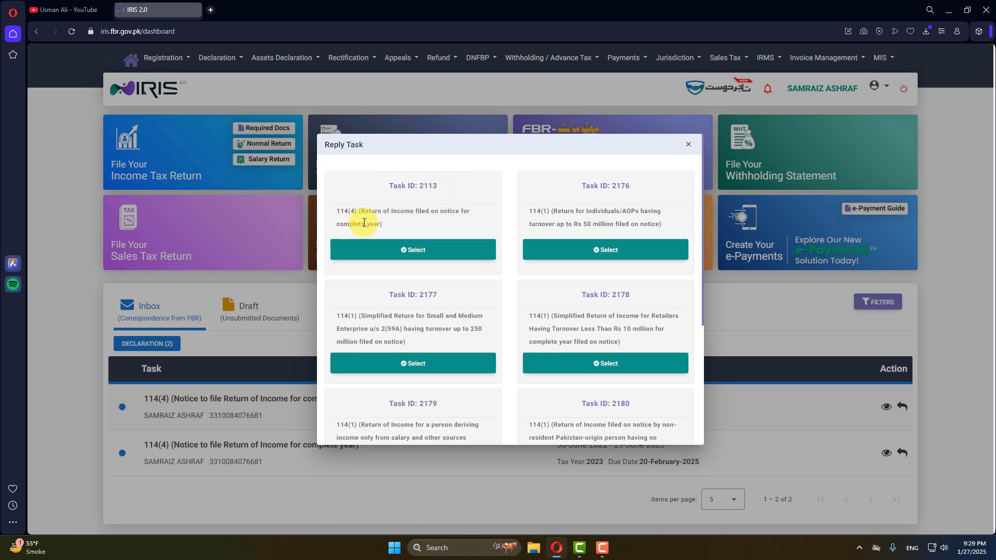
left_click(413, 249)
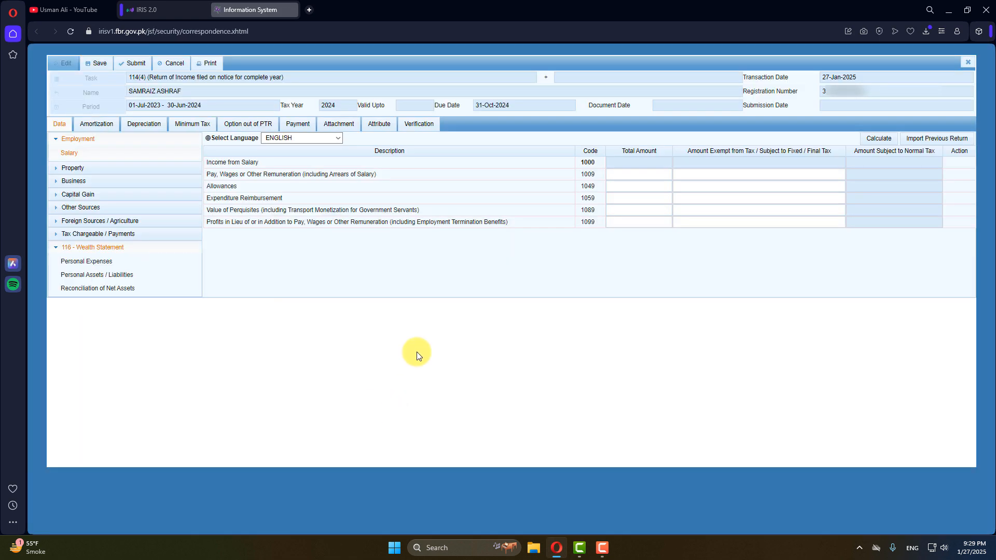
Enter 400,000 as the total Agriculture Income (code 6100).
left_click(65, 248)
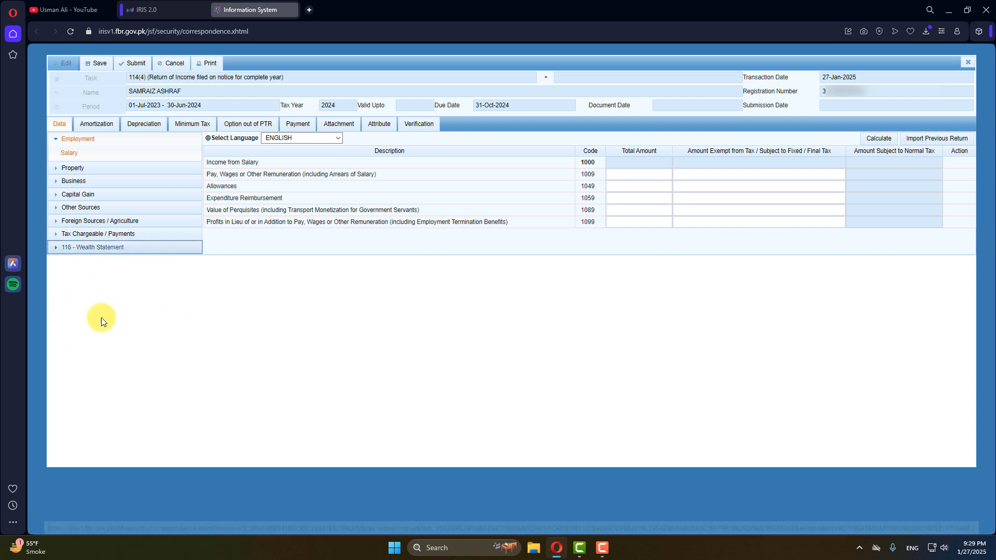
left_click(62, 225)
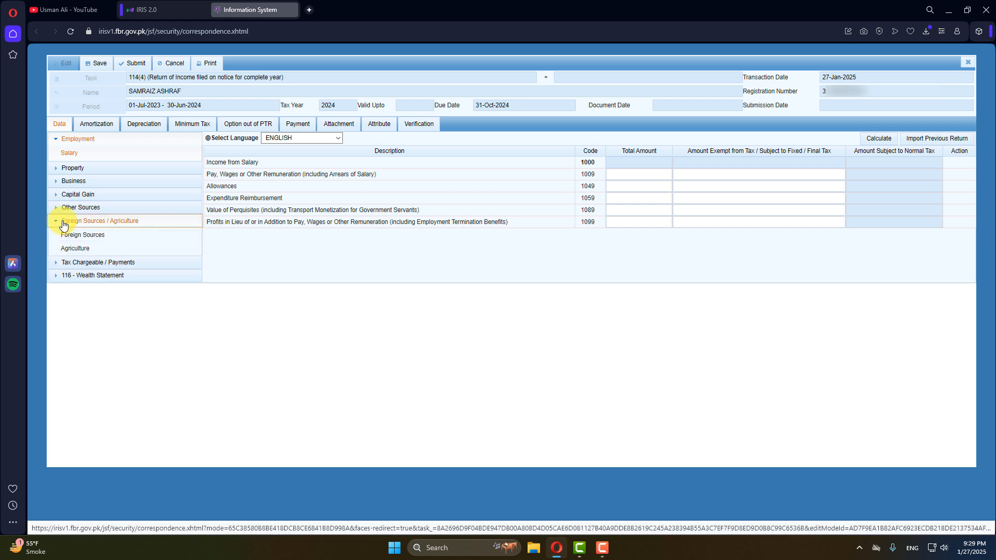
left_click(81, 254)
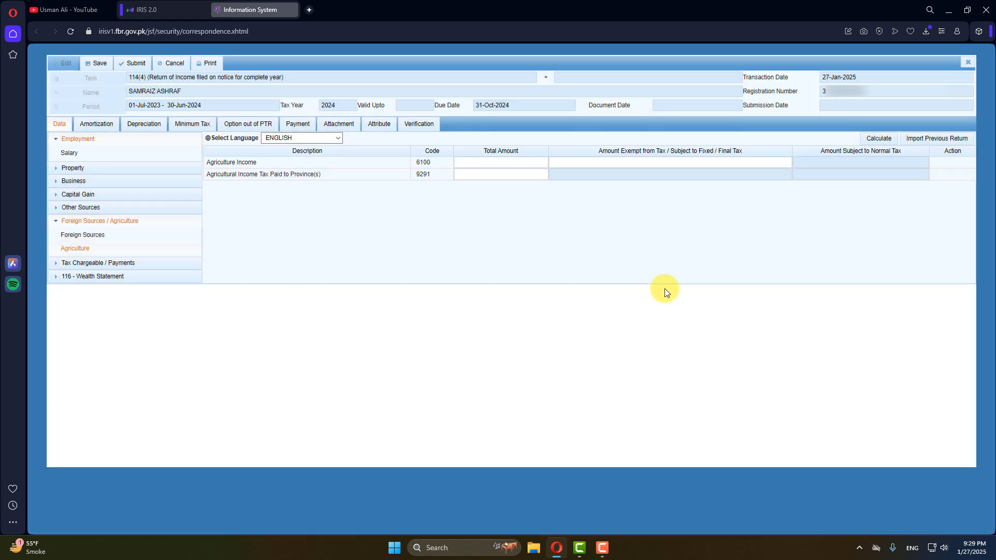
left_click(520, 165)
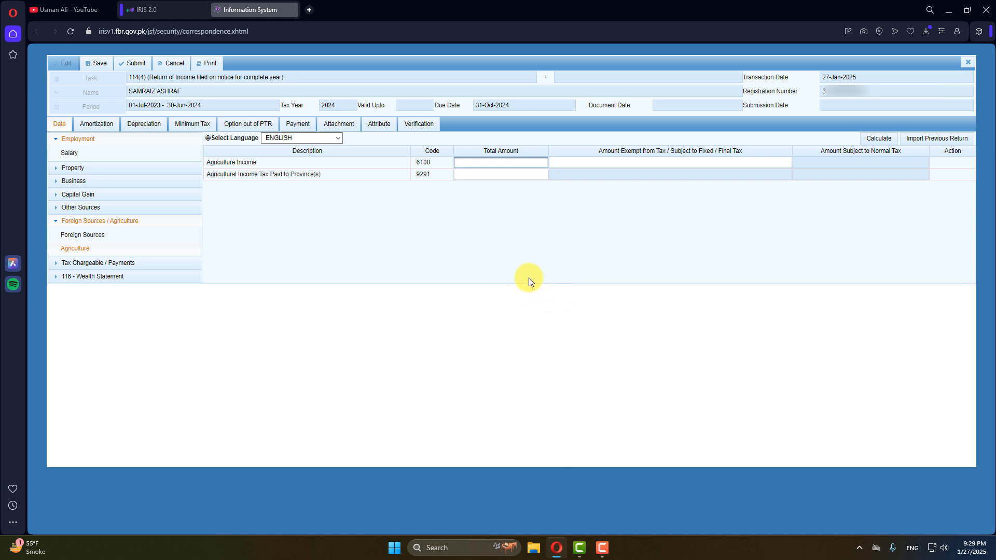
type("400000")
left_click(524, 272)
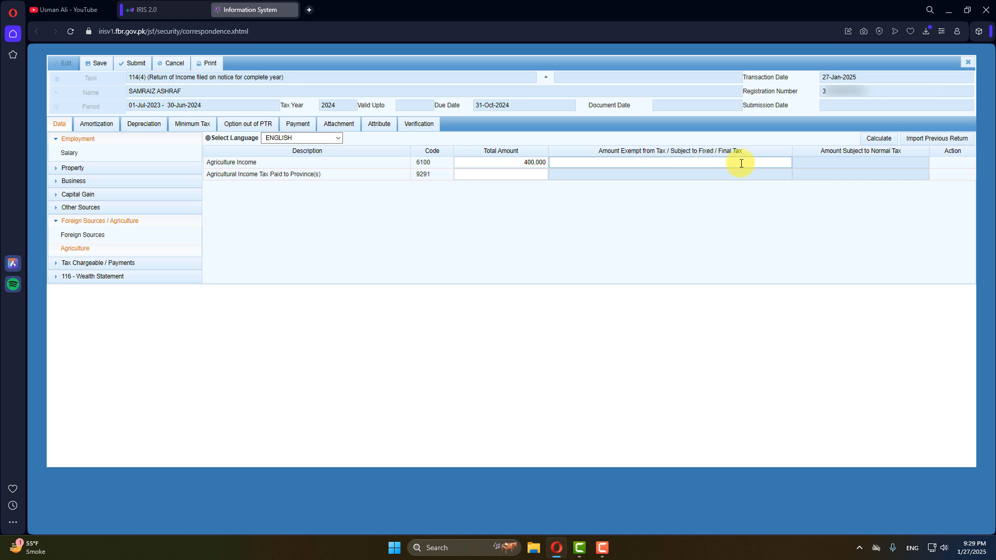
Mark the full 400,000 as exempt and recalculate, leaving 0 subject to normal tax.
left_click(741, 164)
type("400,000")
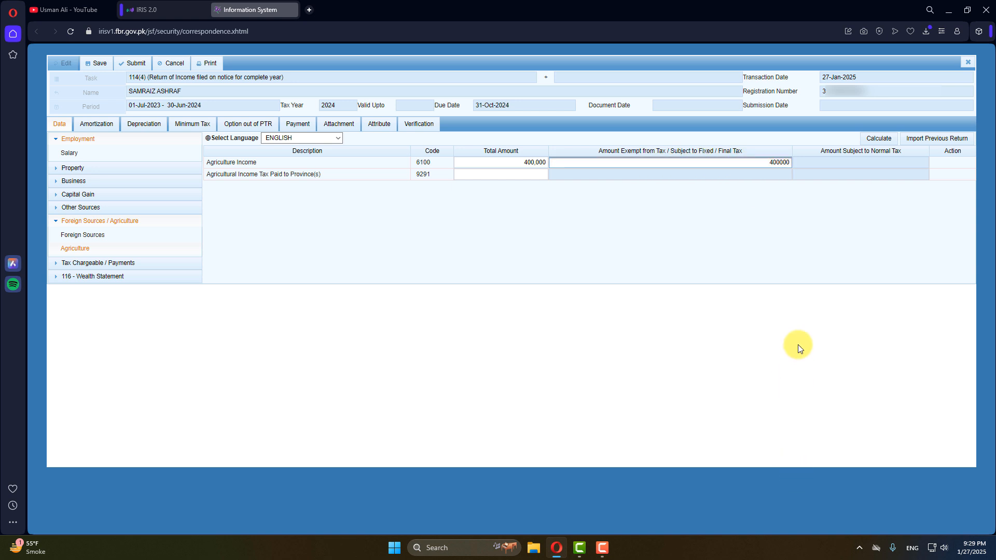
left_click(795, 223)
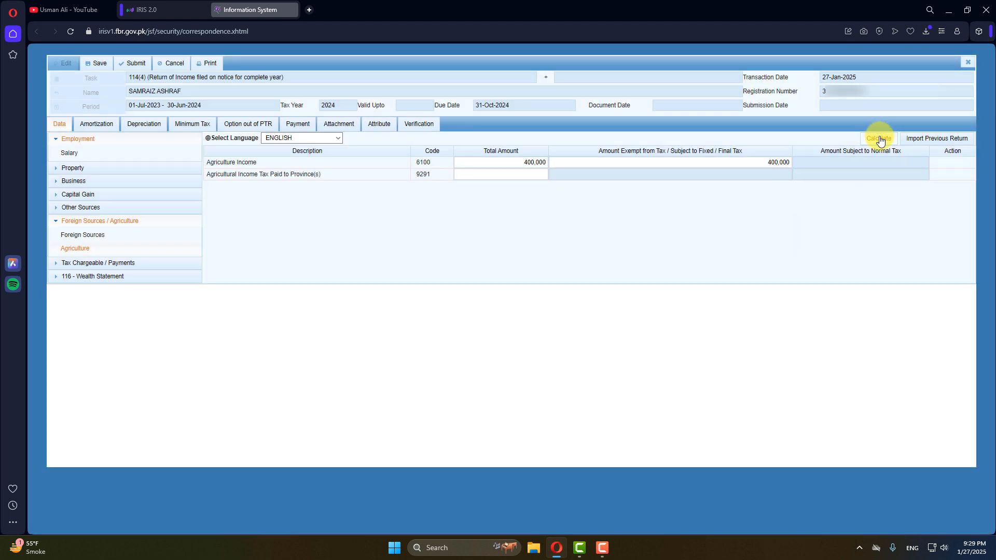
left_click(879, 139)
left_click(55, 220)
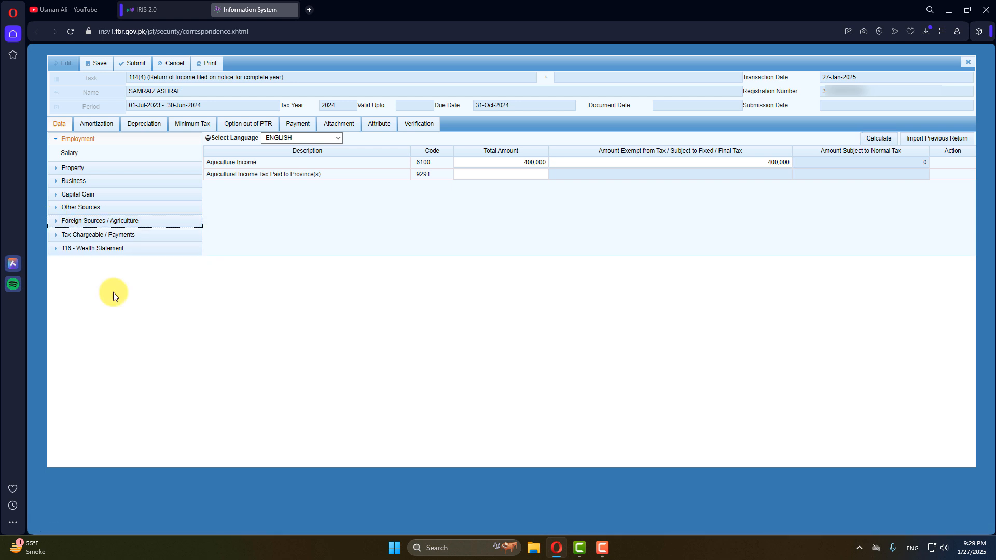
left_click(122, 236)
Review the Computations table, then go to Personal Expenses under 116 - Wealth Statement.
left_click(83, 351)
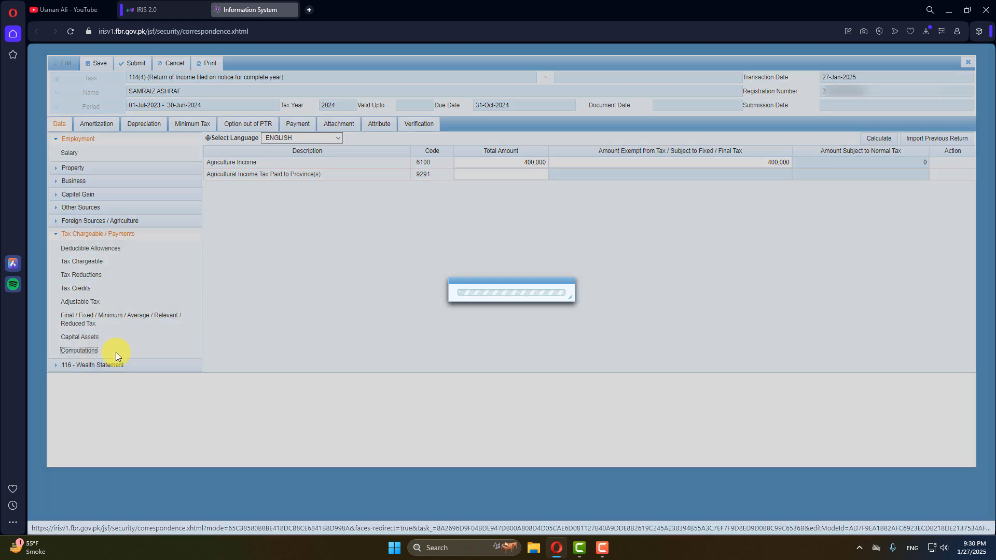
scroll(618, 356, "down", 2)
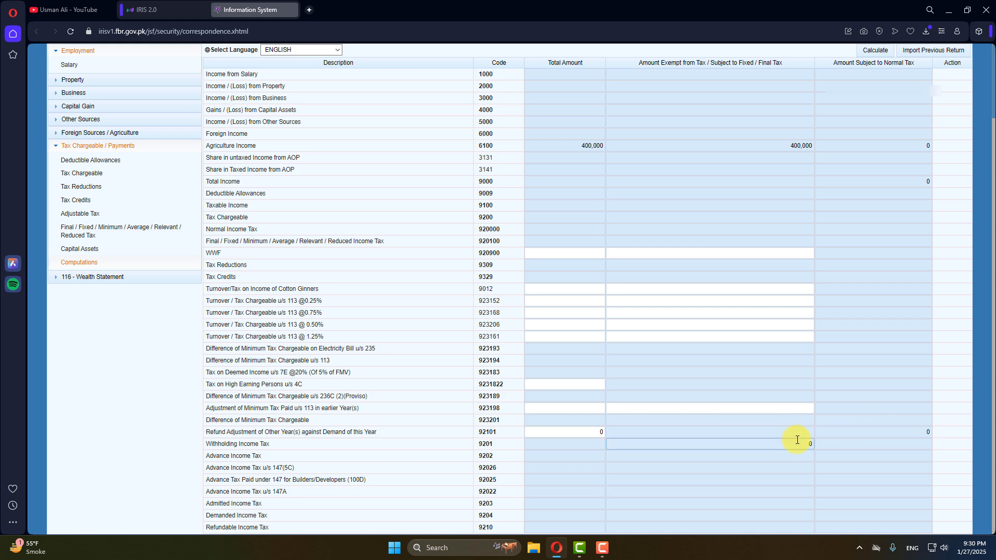
scroll(304, 380, "up", 2)
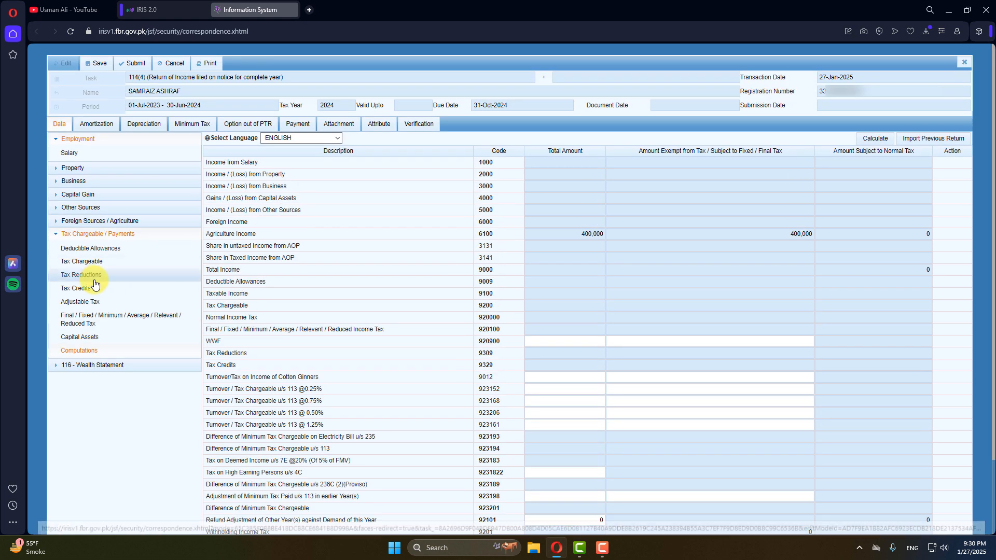
left_click(91, 234)
left_click(104, 249)
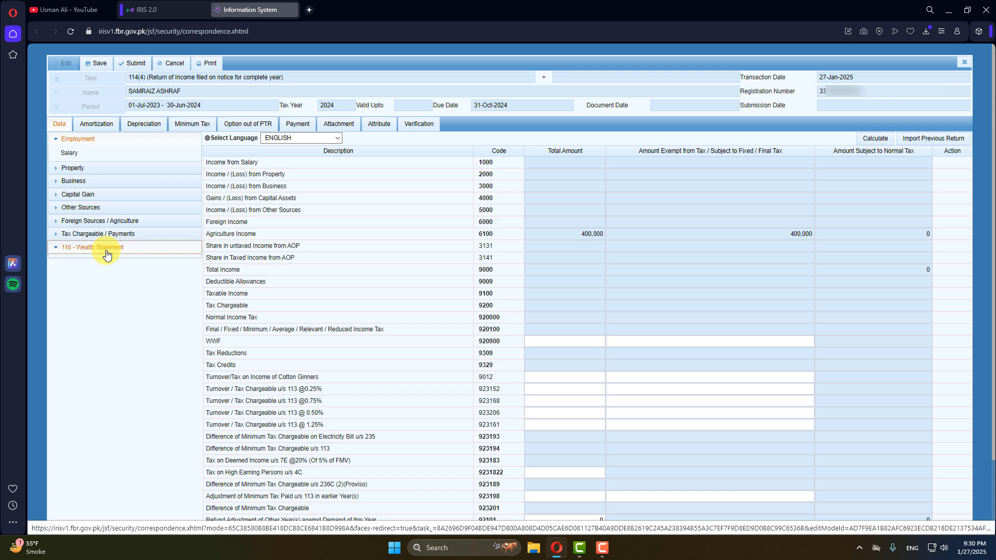
left_click(97, 262)
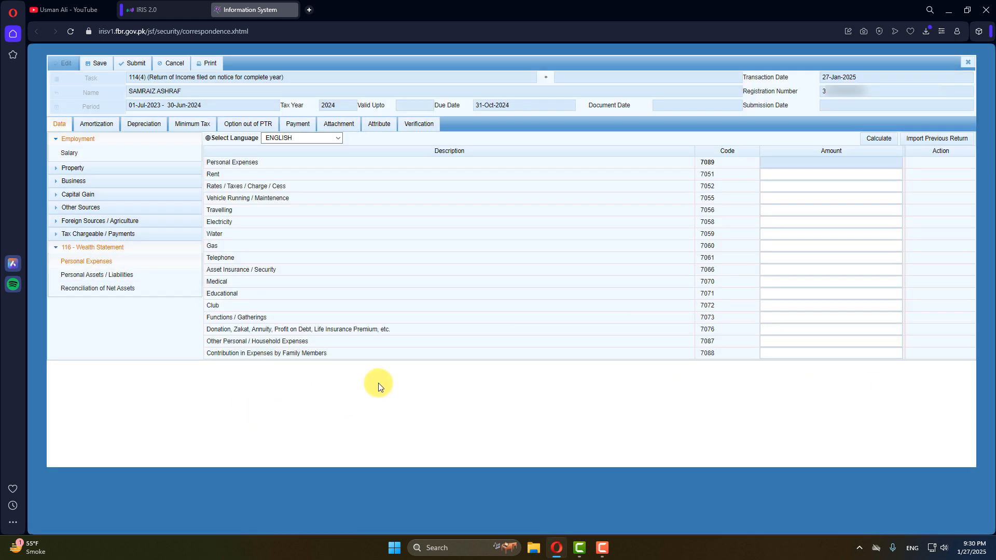
Enter 180,000 under Other Personal / Household Expenses (7087) and recalculate.
left_click(830, 341)
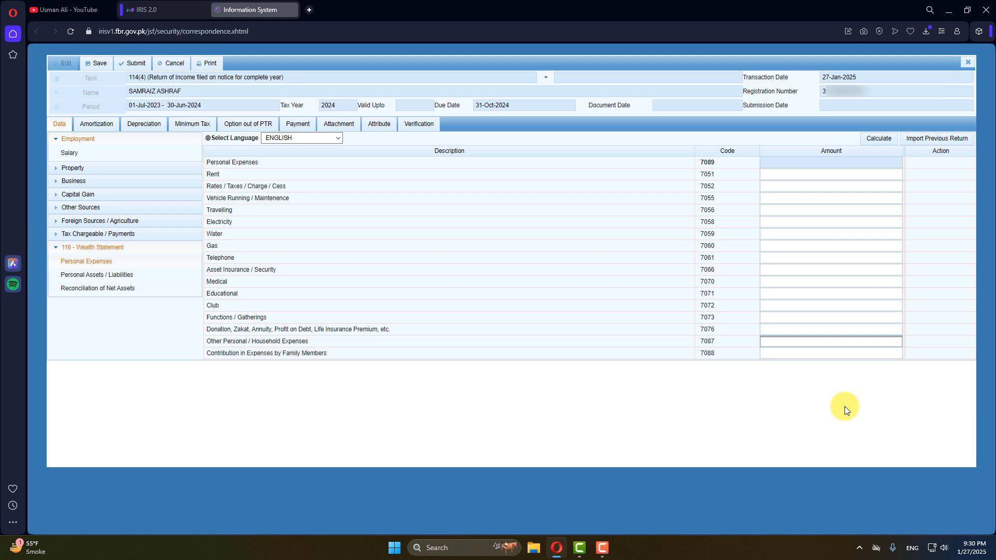
type("80000")
key("Tab")
left_click(878, 137)
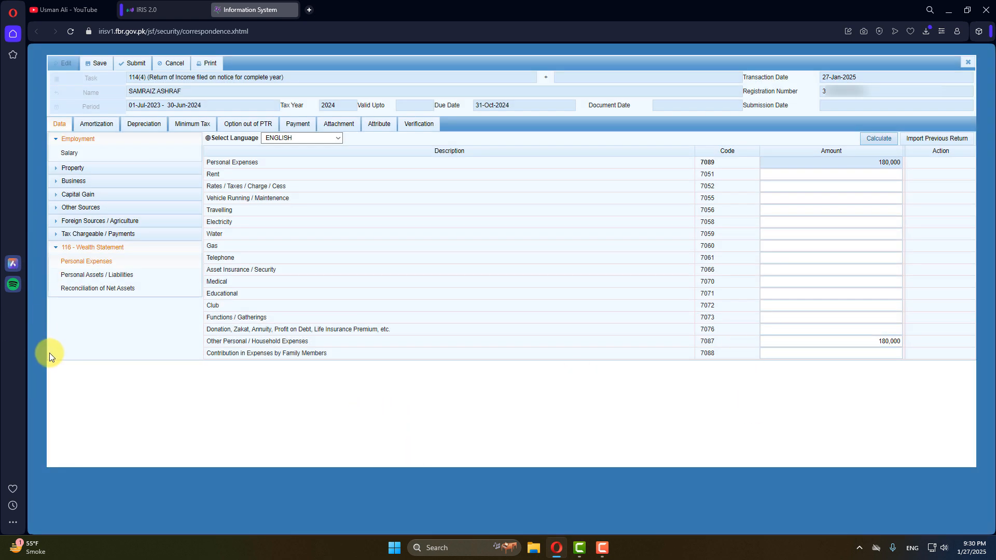
left_click(111, 288)
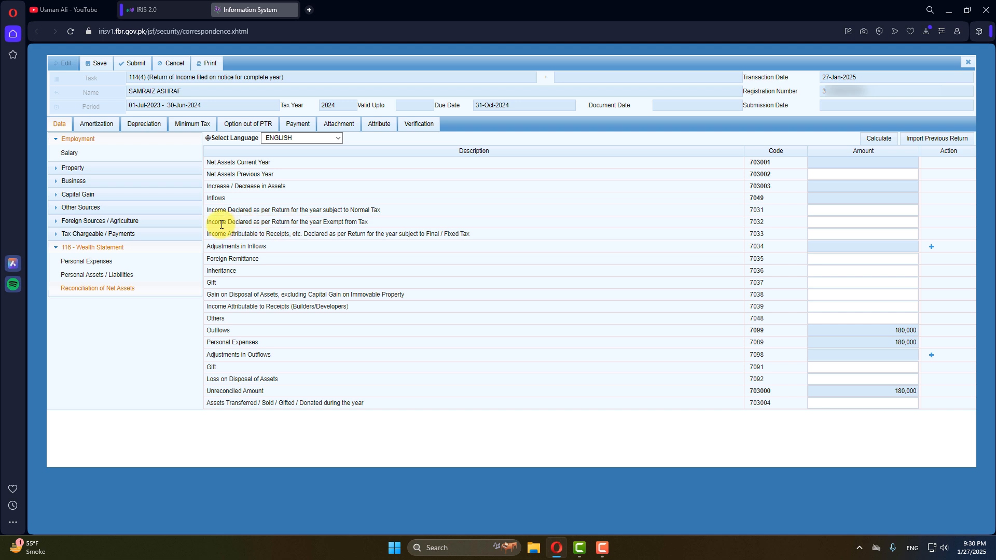
Enter 400,000 as Income Declared Exempt from Tax (7032) and recalculate, leaving -220,000 unreconciled.
left_click_drag(212, 222, 303, 222)
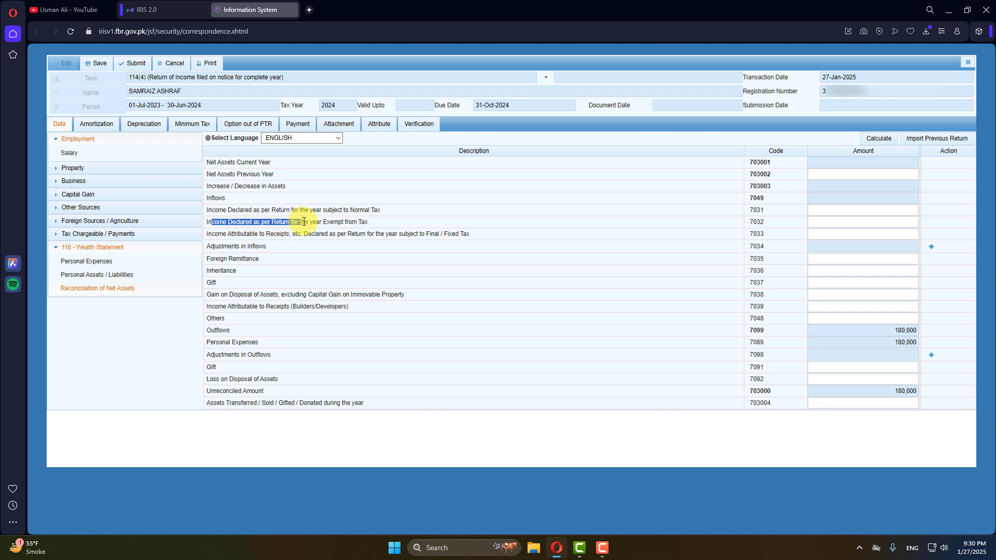
left_click(356, 222)
left_click_drag(384, 222, 201, 224)
left_click(366, 224)
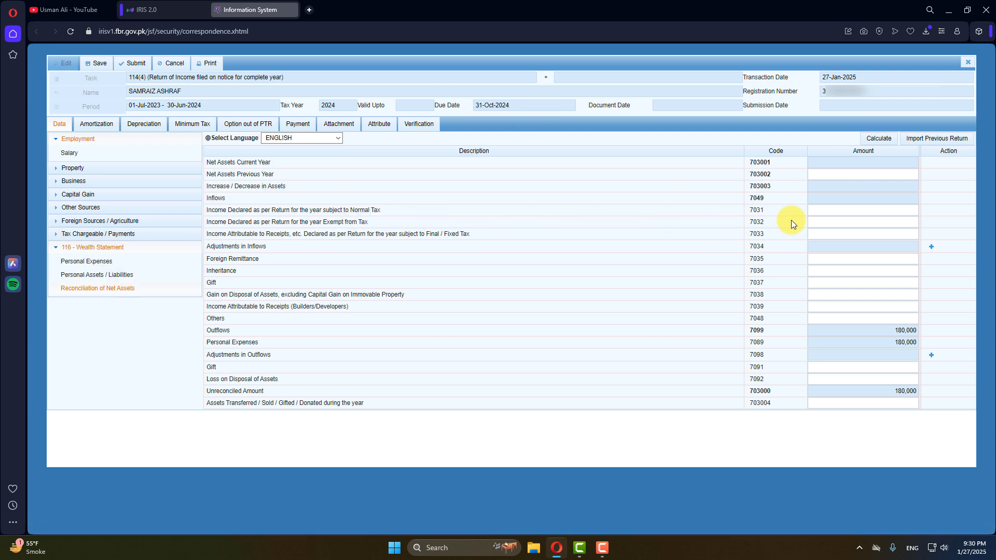
left_click(843, 222)
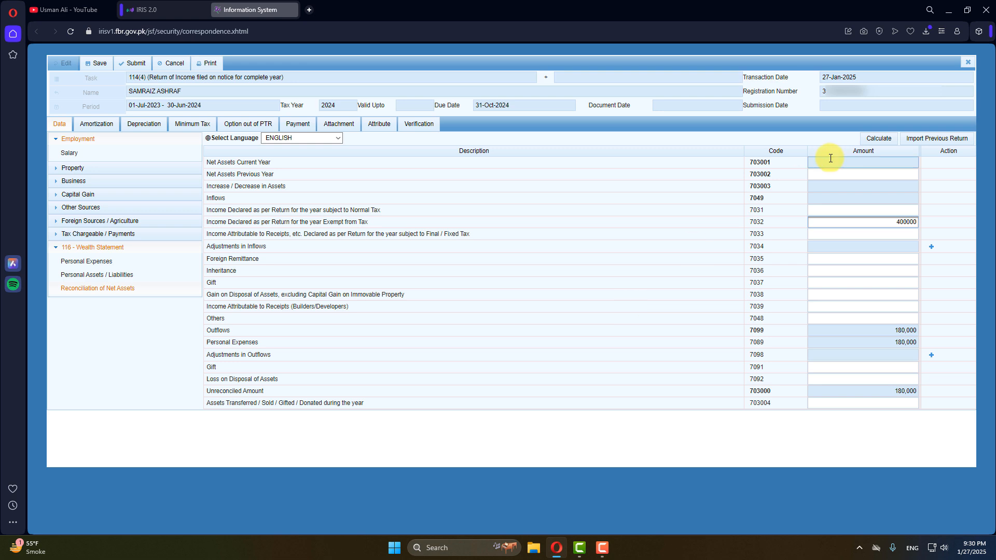
left_click(886, 142)
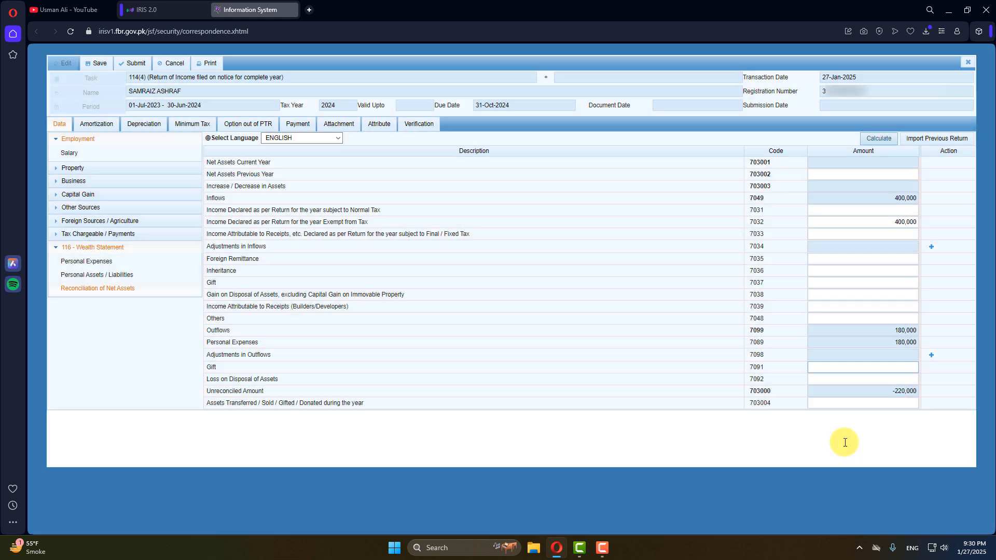
left_click_drag(897, 393, 929, 391)
key("ctrl+c")
left_click(903, 399)
left_click(895, 393)
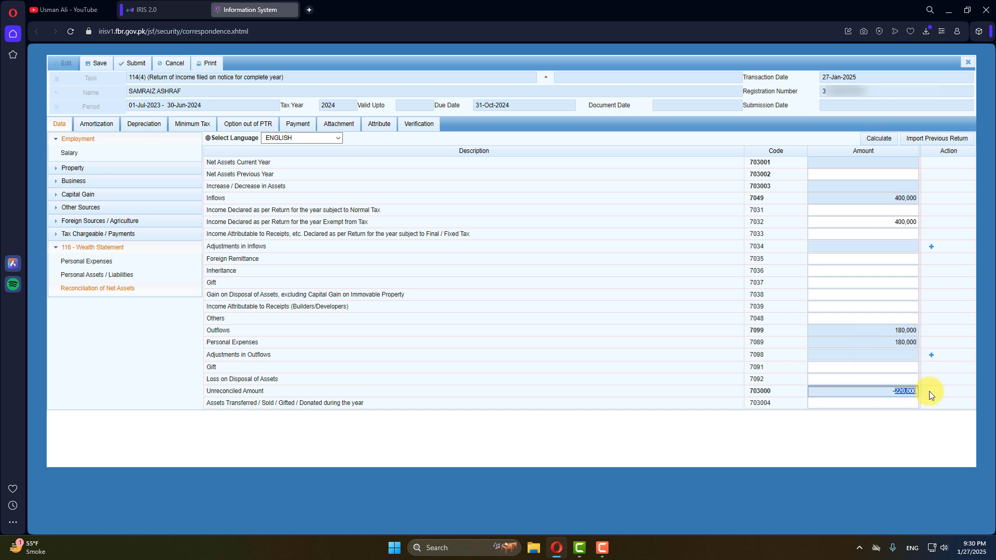
Enter 220,000 as Cash (Non-Business, 7012), recalculate, and check the reconciliation balances.
left_click(86, 274)
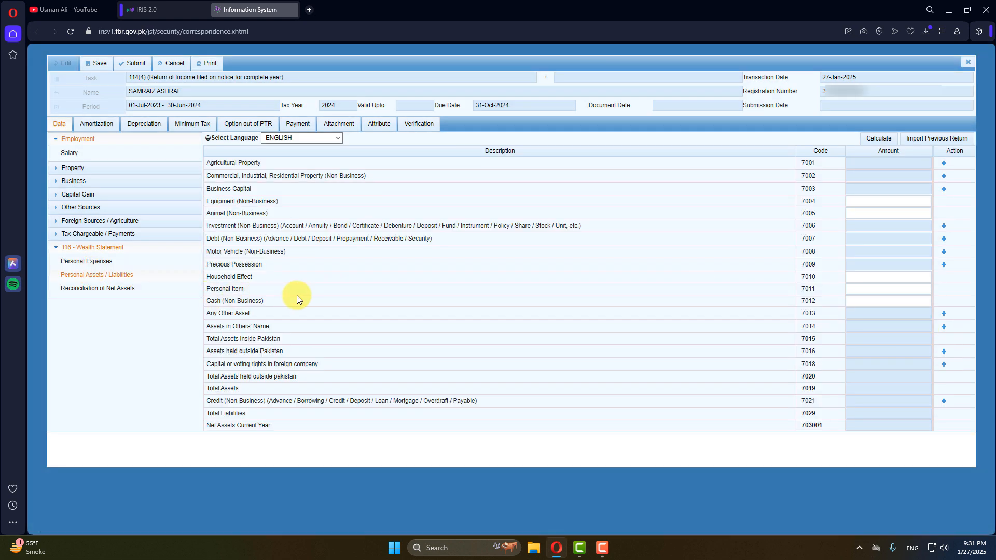
left_click(888, 300)
key("ctrl+v")
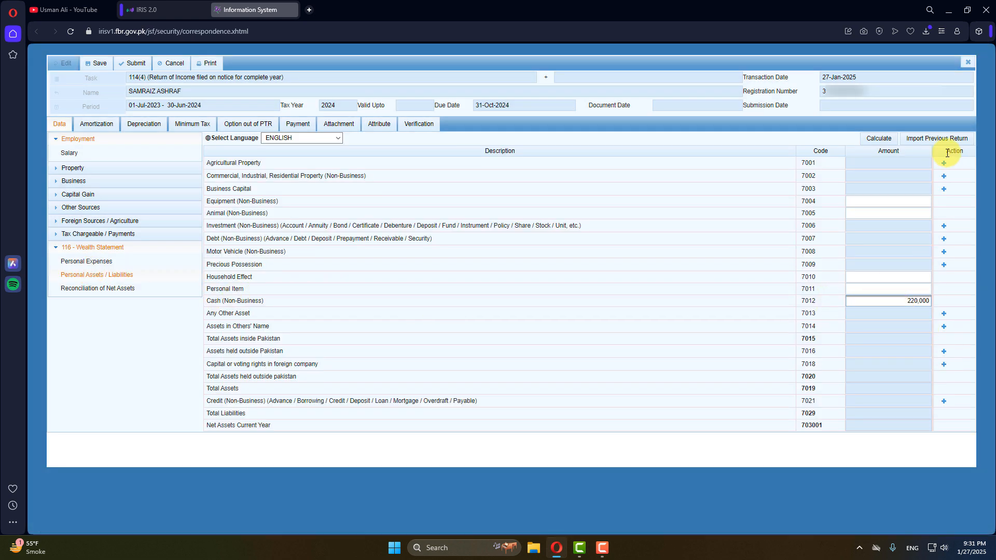
left_click(865, 138)
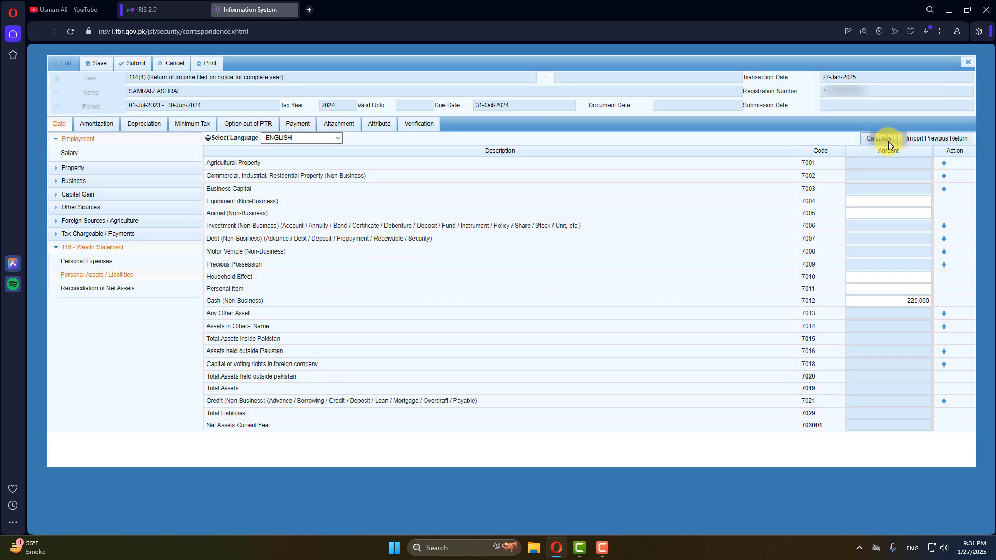
left_click(865, 138)
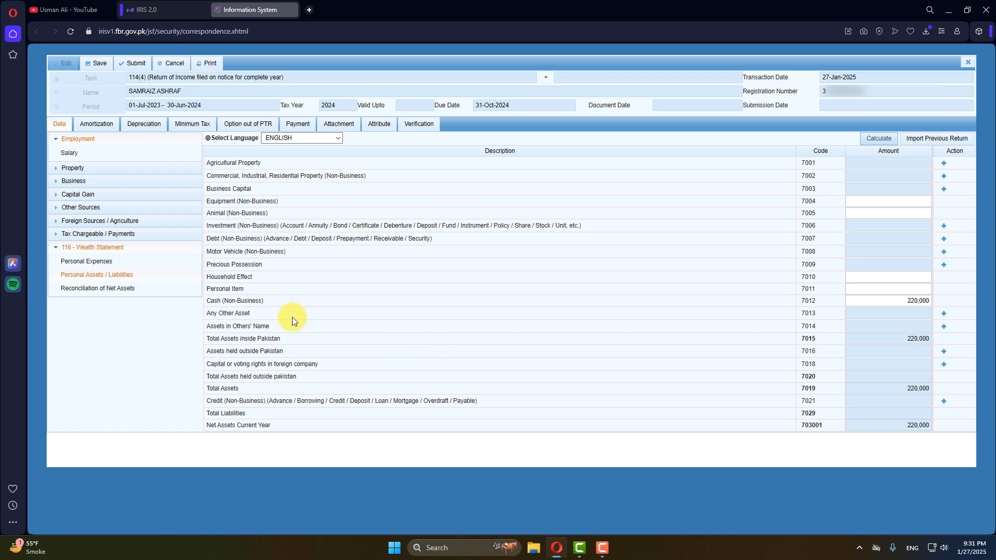
left_click(94, 289)
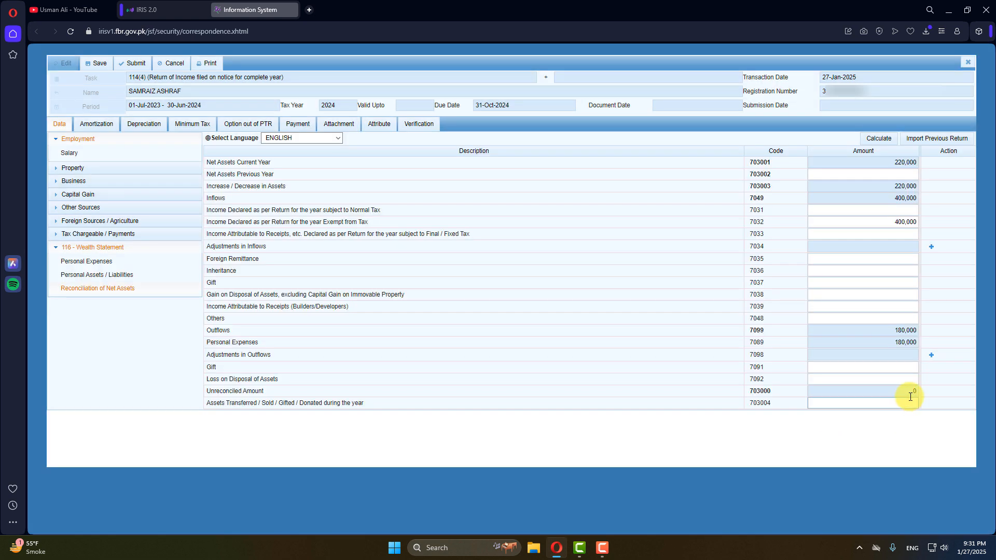
left_click(96, 275)
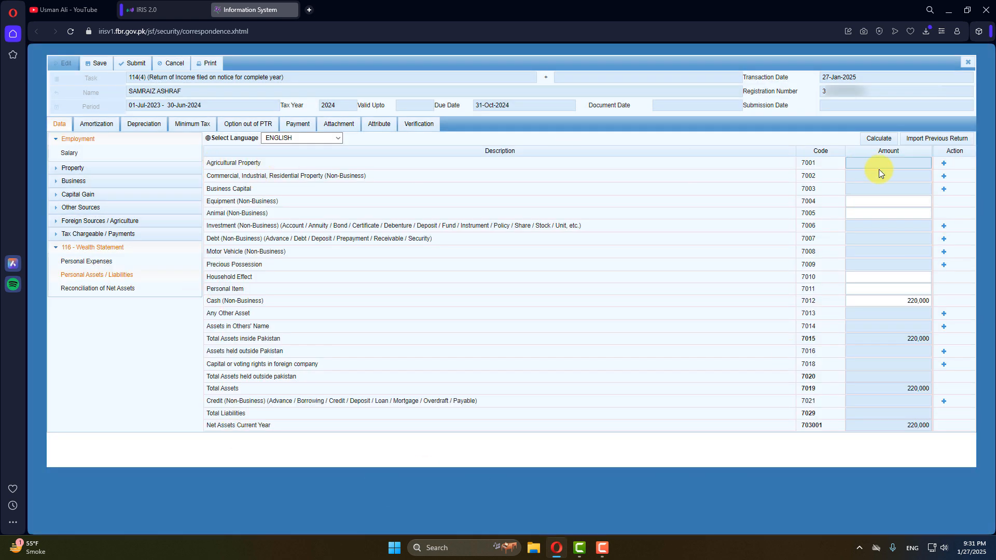
left_click(944, 163)
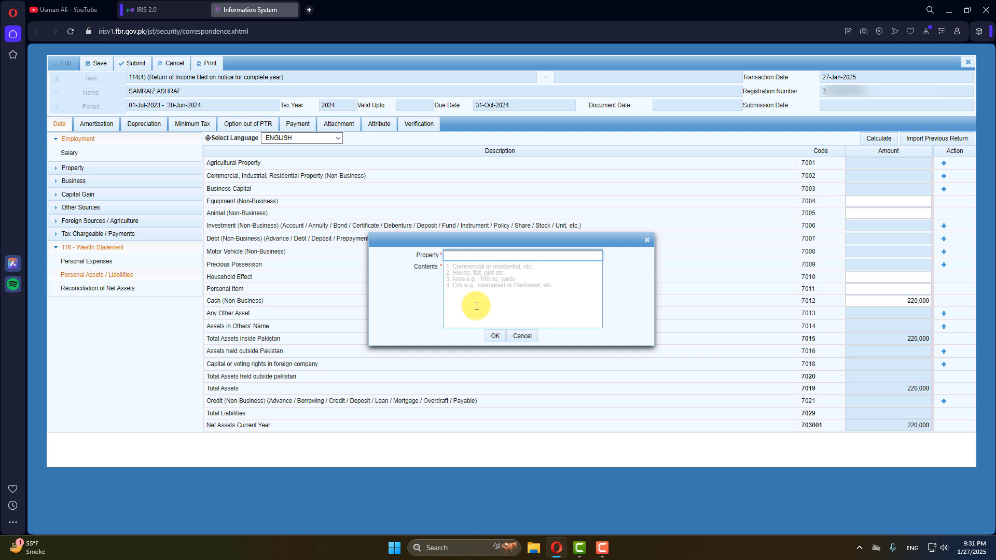
type("Chak No. 232 RB")
key("Tab")
type("AGricu")
key("BackSpace")
type("ricultural property 4K-0M, K")
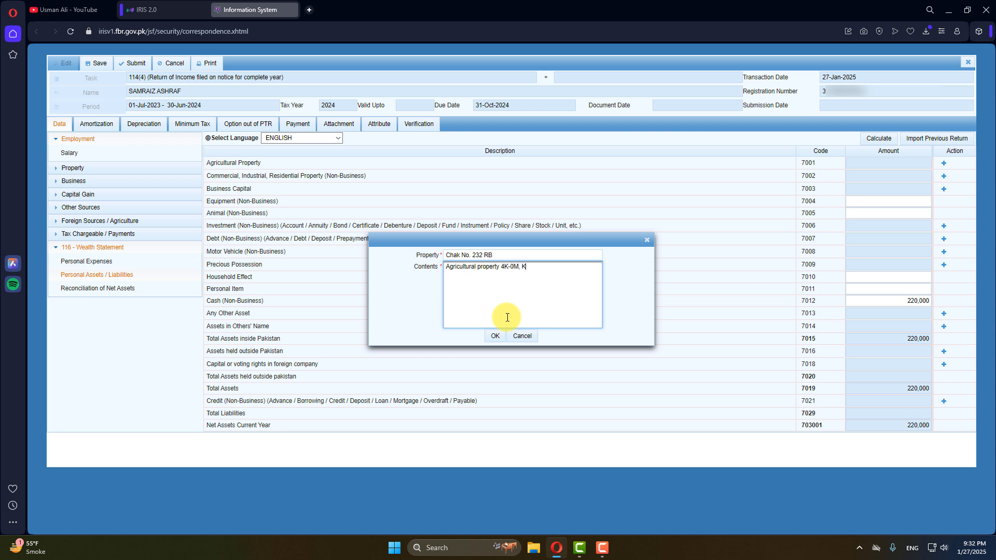
type("hewat NO. 2454, Chak N")
key("BackSpace")
type("adar, District Faisalabadx.")
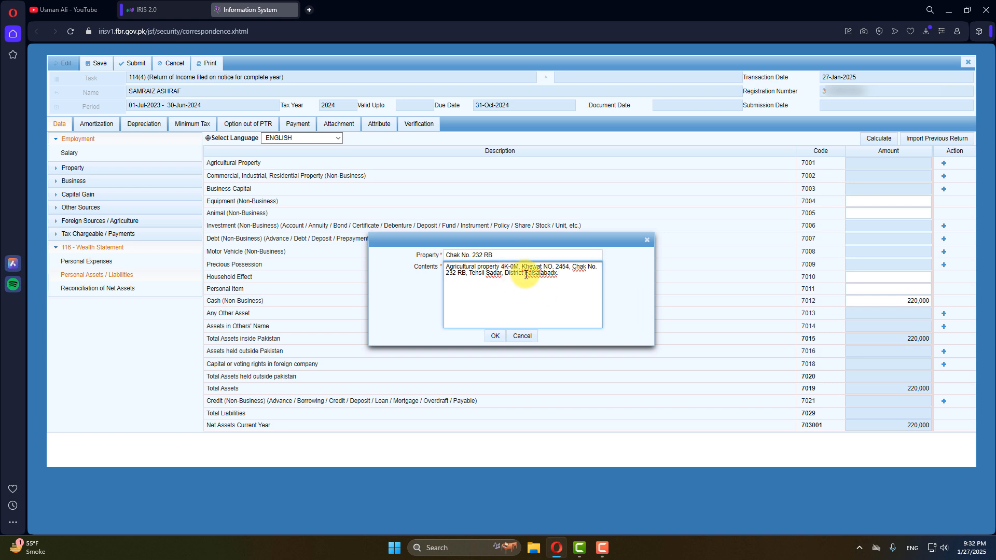
left_click(496, 340)
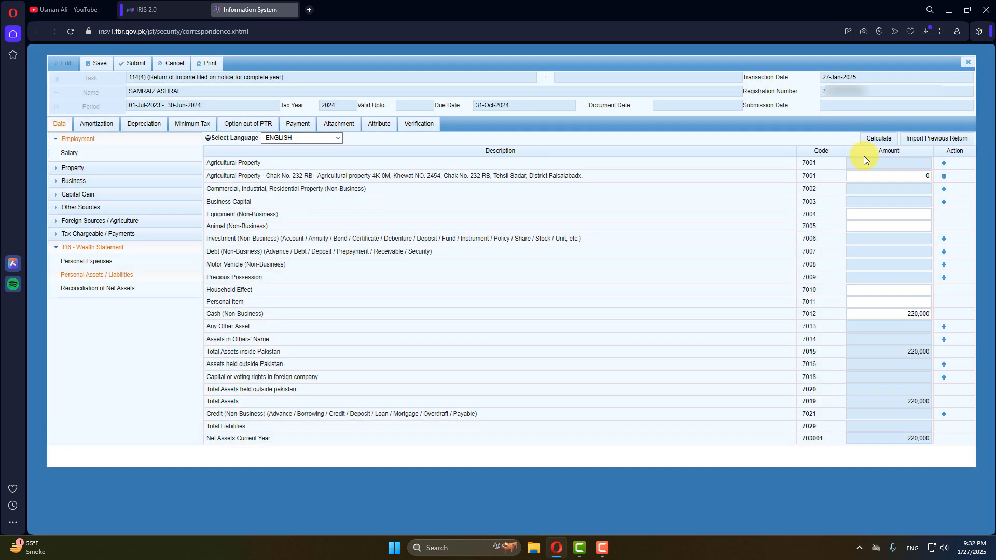
left_click(908, 181)
left_click(878, 138)
Add 'Moter Bike Honda' under Motor Vehicle (Non-Business, 7008) valued at 54,000 and recalculate.
left_click(943, 265)
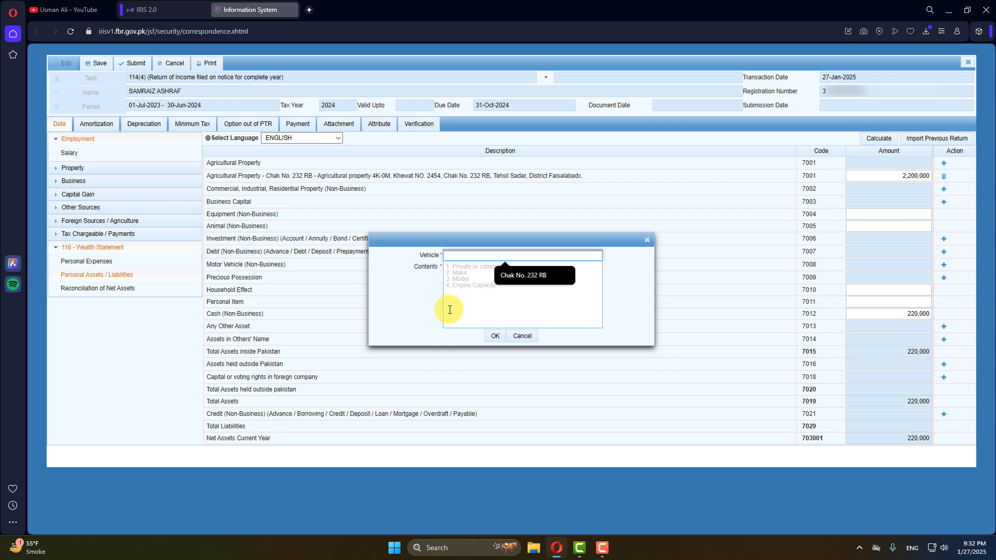
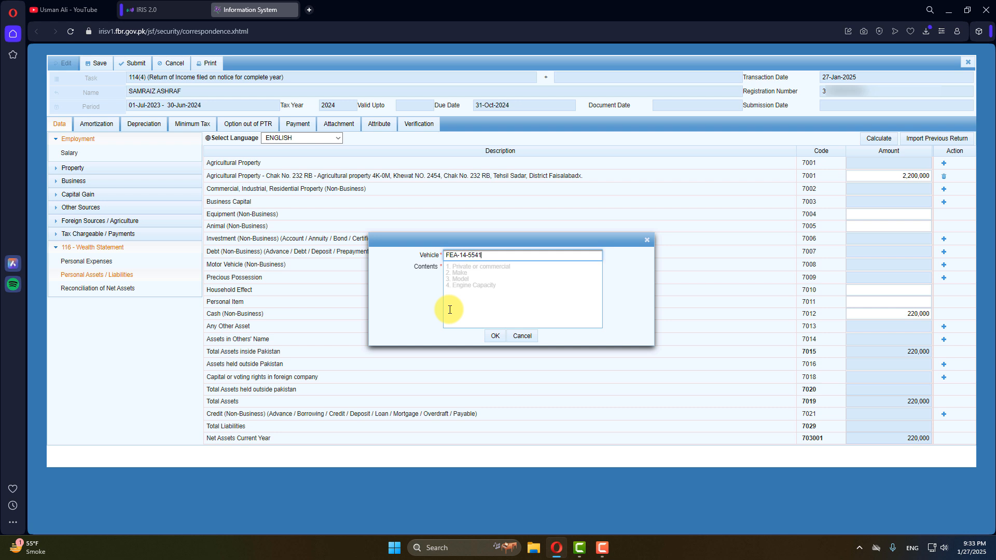
left_click(479, 293)
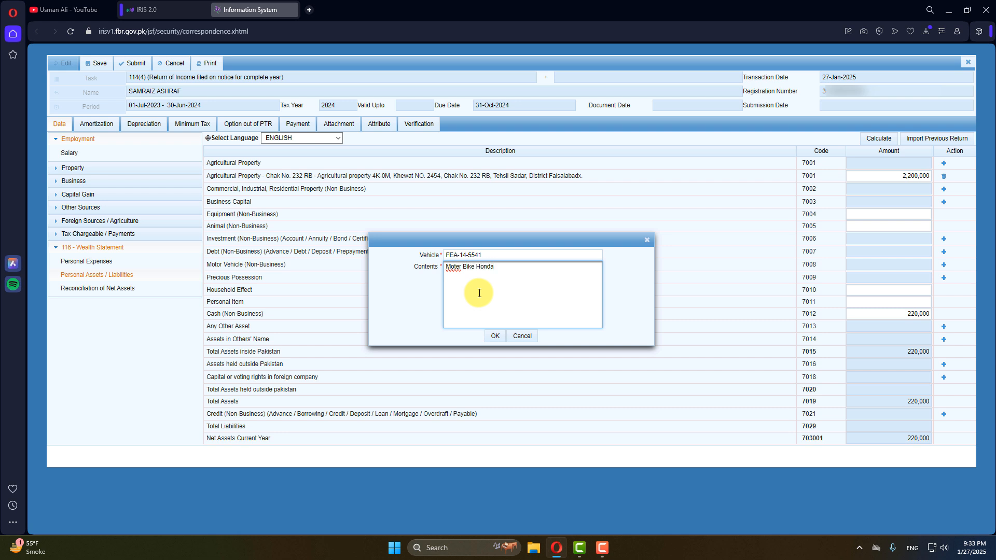
left_click_drag(532, 267, 419, 274)
left_click(492, 318)
left_click(495, 337)
left_click(929, 278)
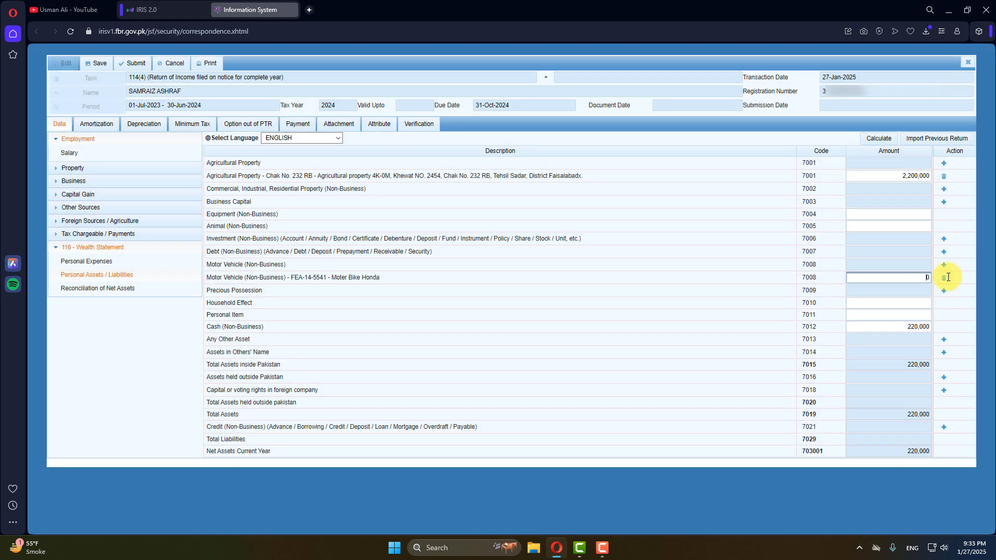
type("54000")
left_click(879, 138)
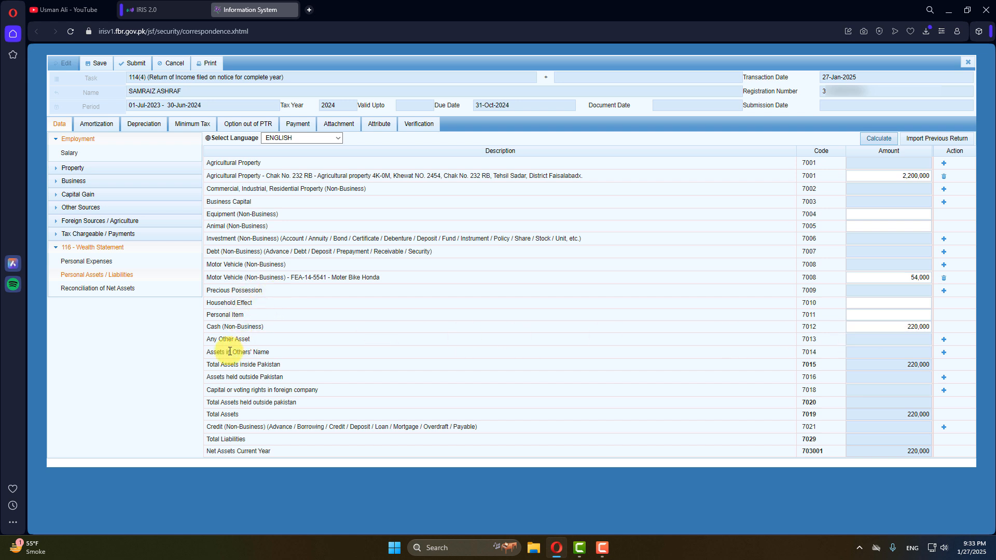
Add 'Gold 15 Tola, belongs to wife since marriage' under Any Other Asset (7013), then view the reconciliation.
left_click(944, 339)
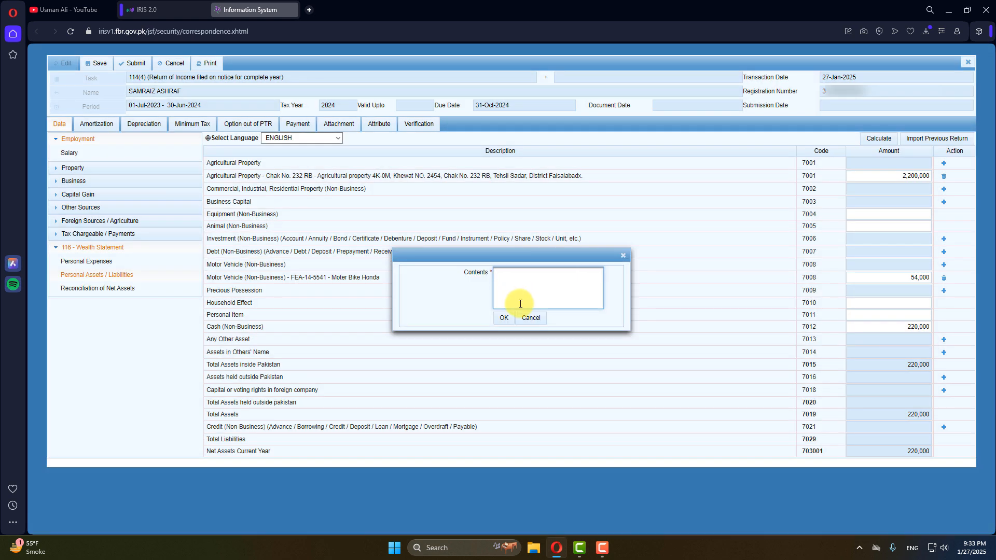
type("Gold 15 Tola")
type(" si")
key("BackSpace")
key("BackSpace")
type("belo")
key("BackSpace")
key("BackSpace")
key("BackSpace")
type("bel")
key("BackSpace")
key("BackSpace")
key("BackSpace")
type("elongs to wife since marraige")
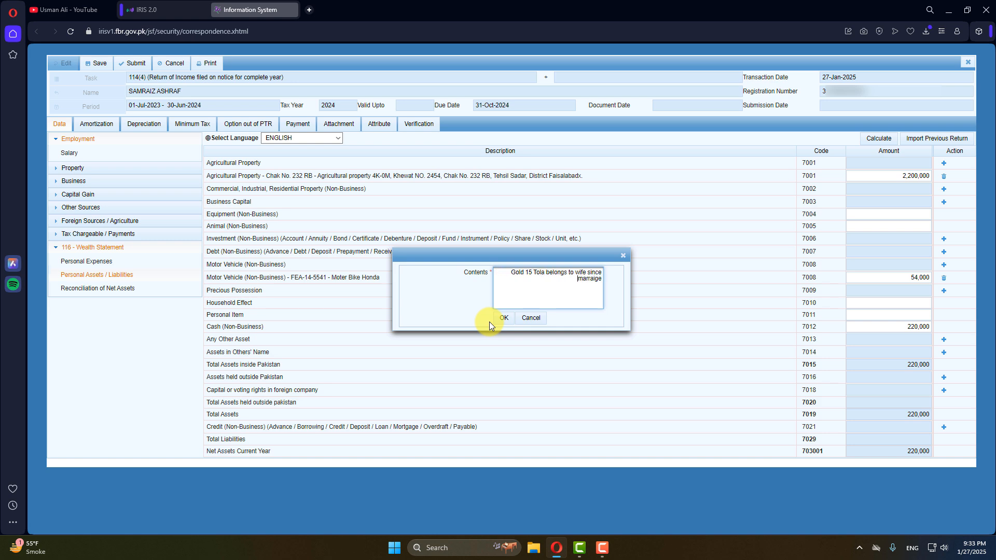
left_click(496, 320)
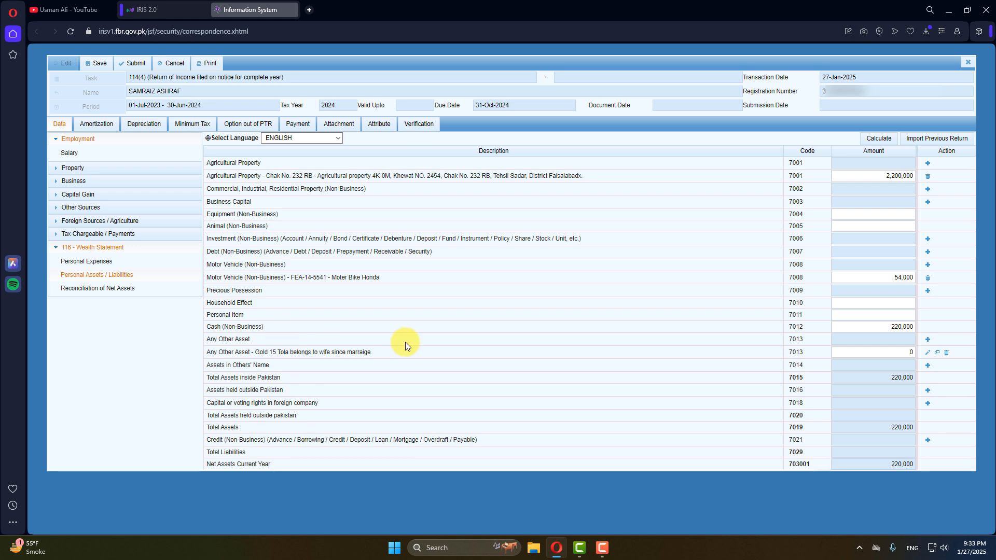
left_click(110, 294)
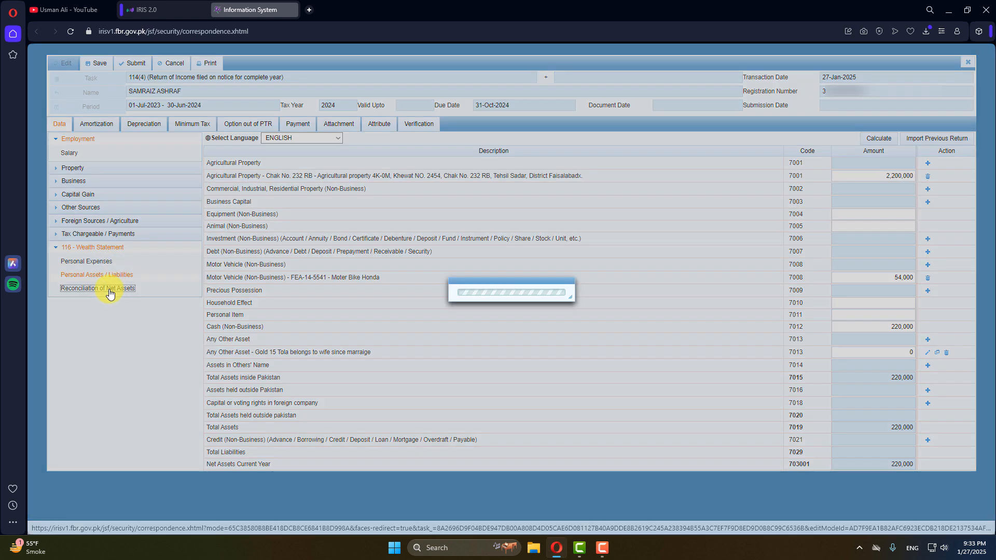
Recalculate the personal asset totals and copy the 2,254,000 unreconciled amount.
left_click(79, 280)
left_click(880, 140)
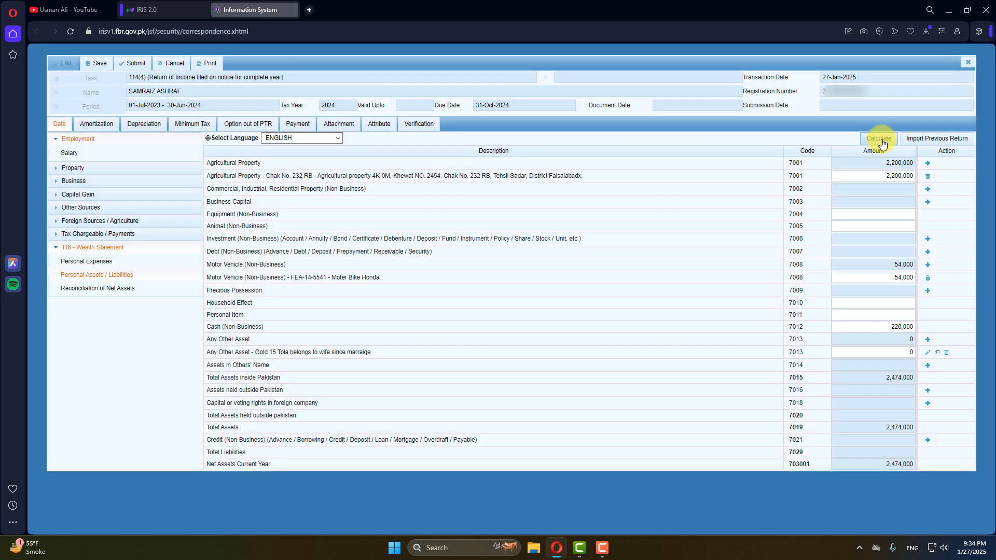
left_click(881, 142)
left_click(98, 289)
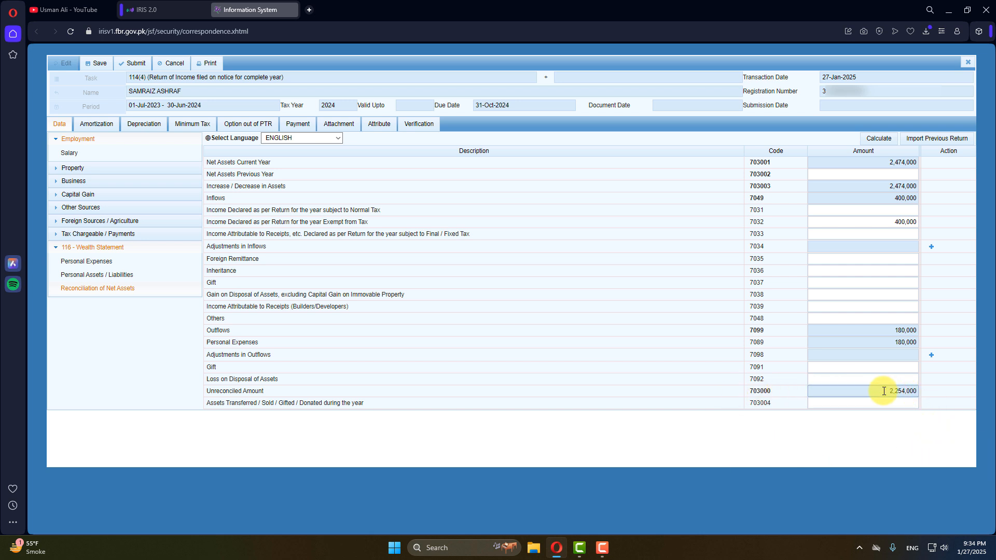
left_click_drag(883, 392, 937, 391)
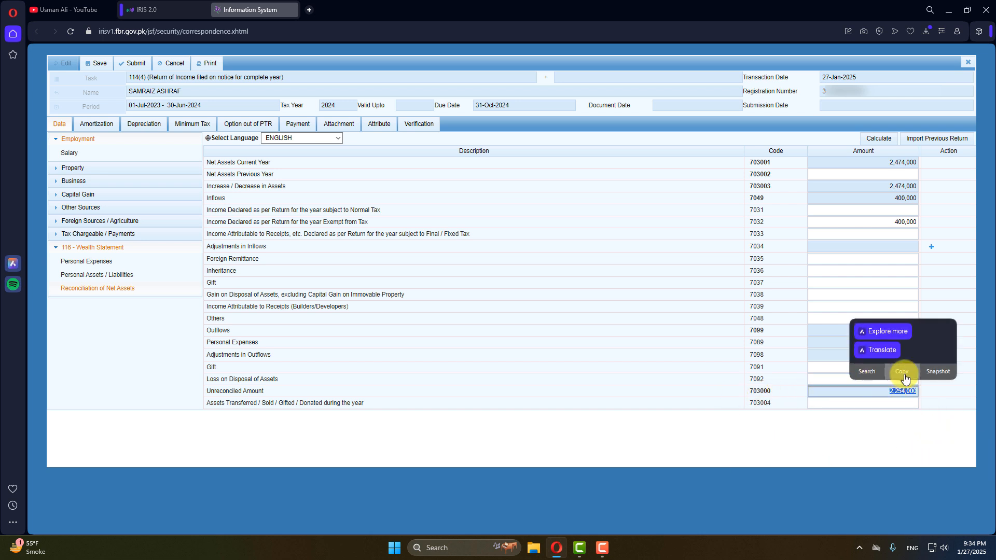
left_click(904, 374)
left_click(895, 408)
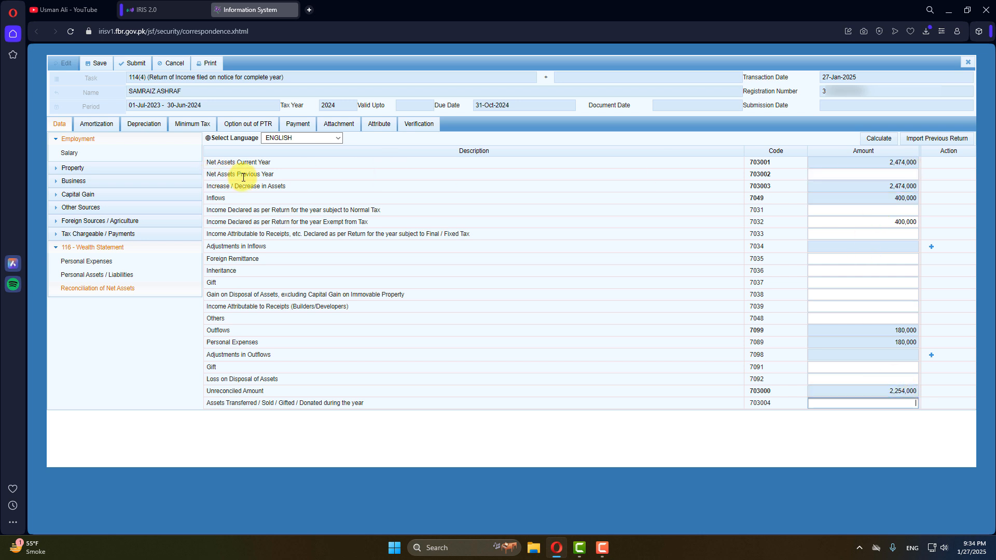
Paste 2,254,000 into Net Assets Previous Year, recalculate to zero unreconciled, and show the verification declaration.
right_click(857, 175)
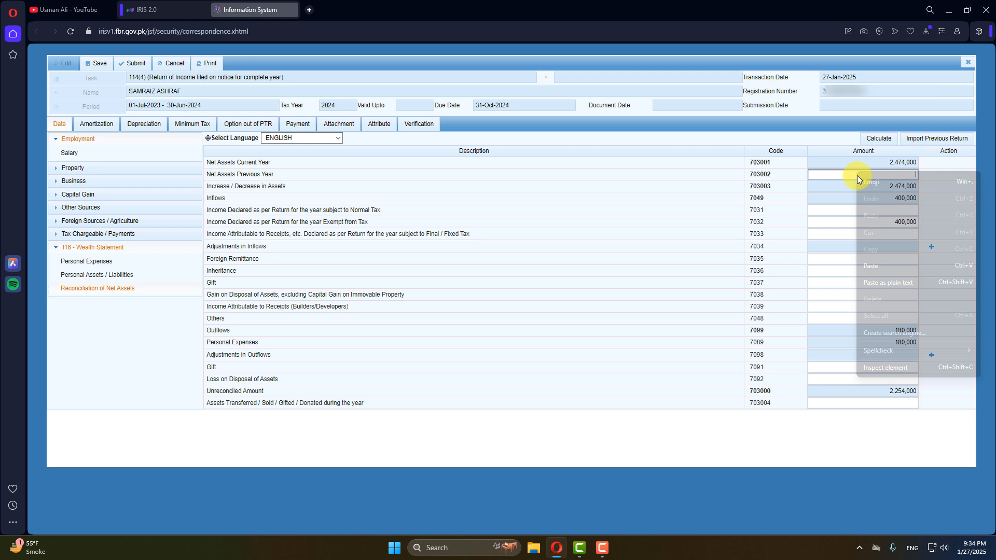
left_click(887, 284)
left_click(878, 138)
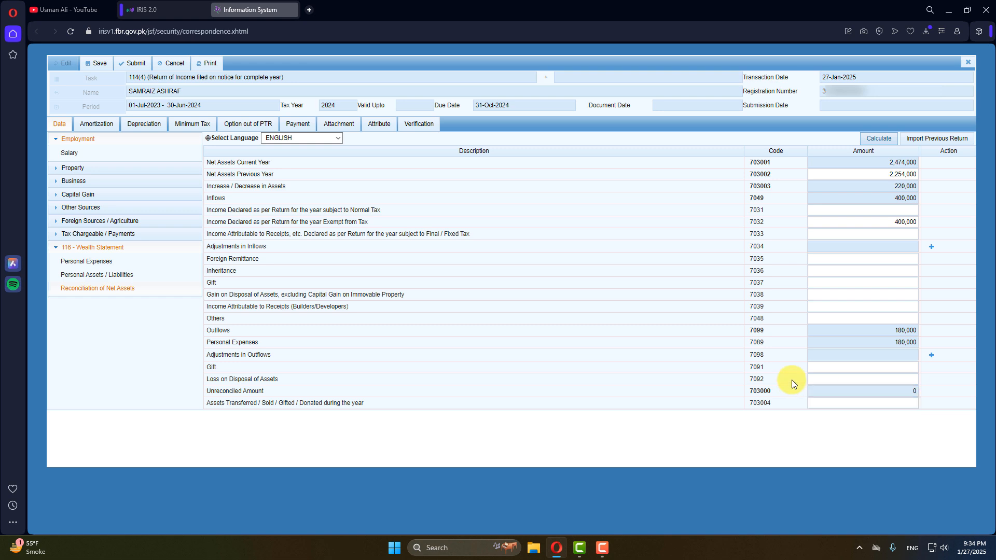
left_click(418, 124)
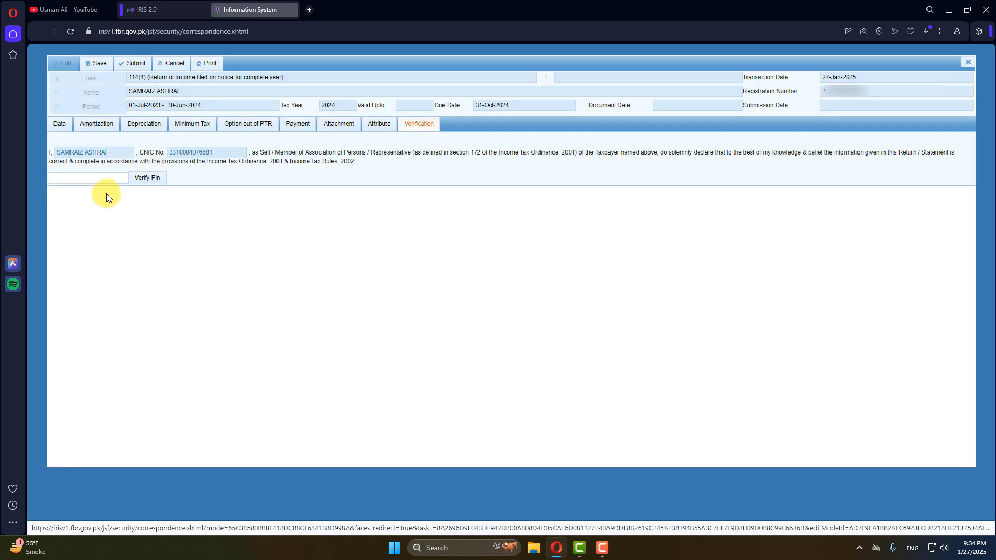
Close the 114(4) return form and confirm discarding the unsaved changes.
left_click(81, 177)
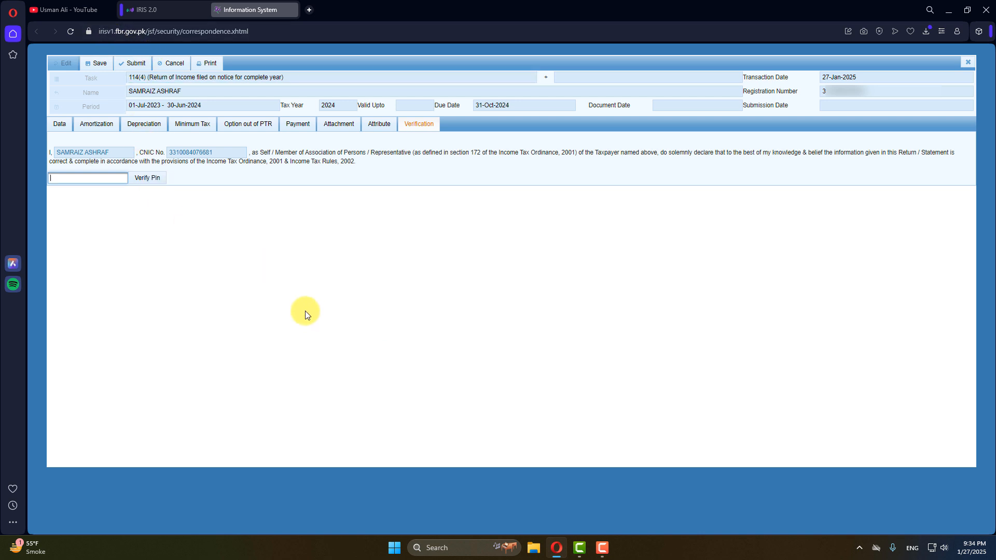
left_click(968, 61)
left_click(453, 305)
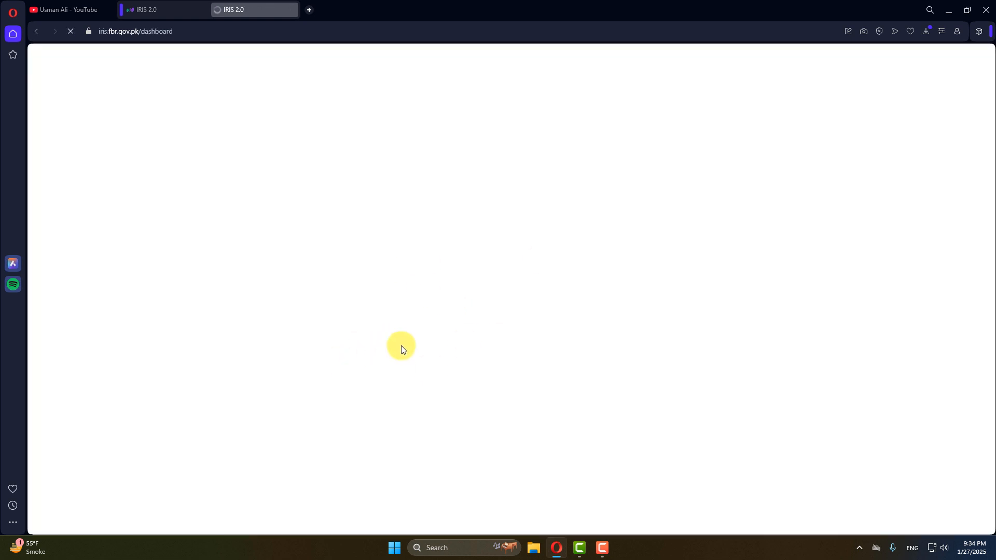
Dismiss the Reply Task dialog and reopen the Tax Year 2024 114(4) draft for editing.
left_click(145, 5)
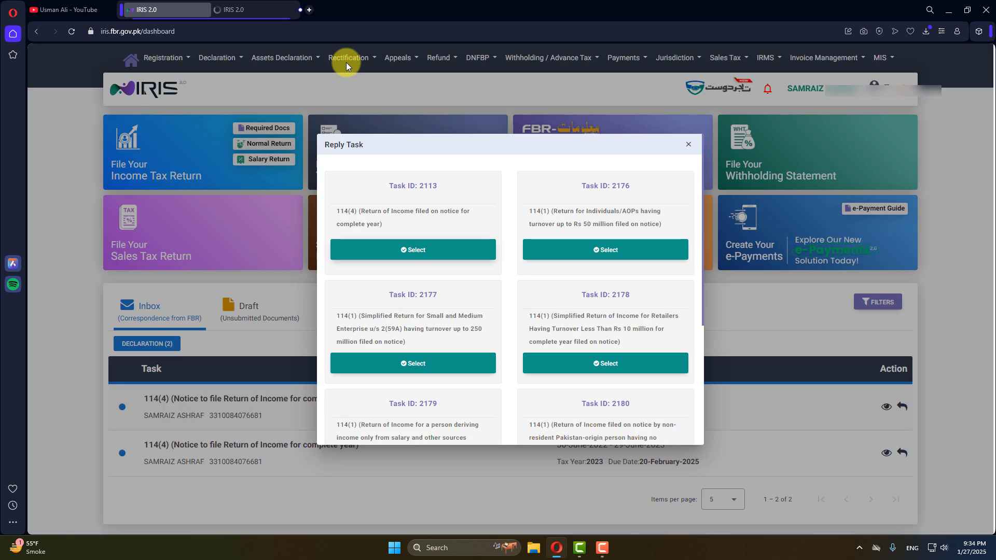
left_click(688, 148)
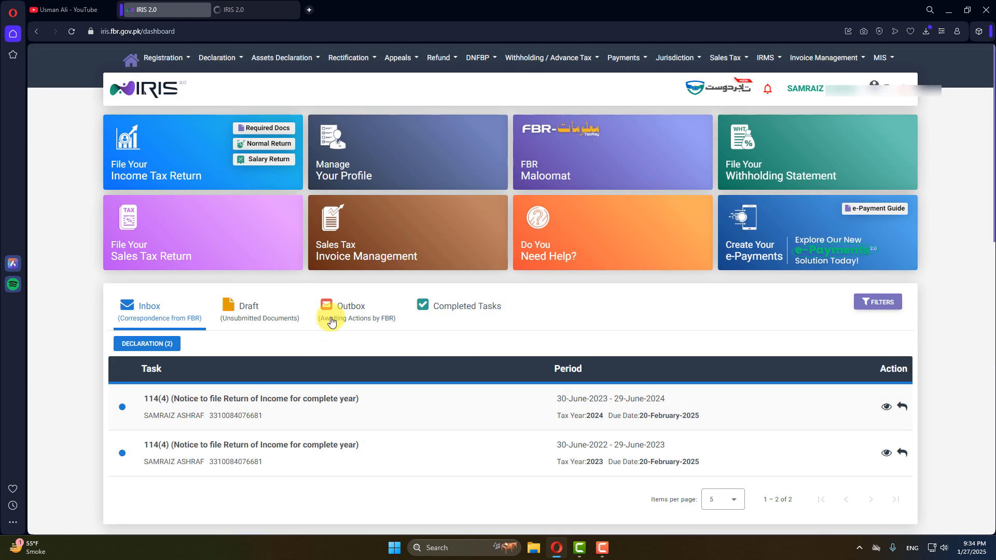
left_click(244, 6)
left_click(245, 328)
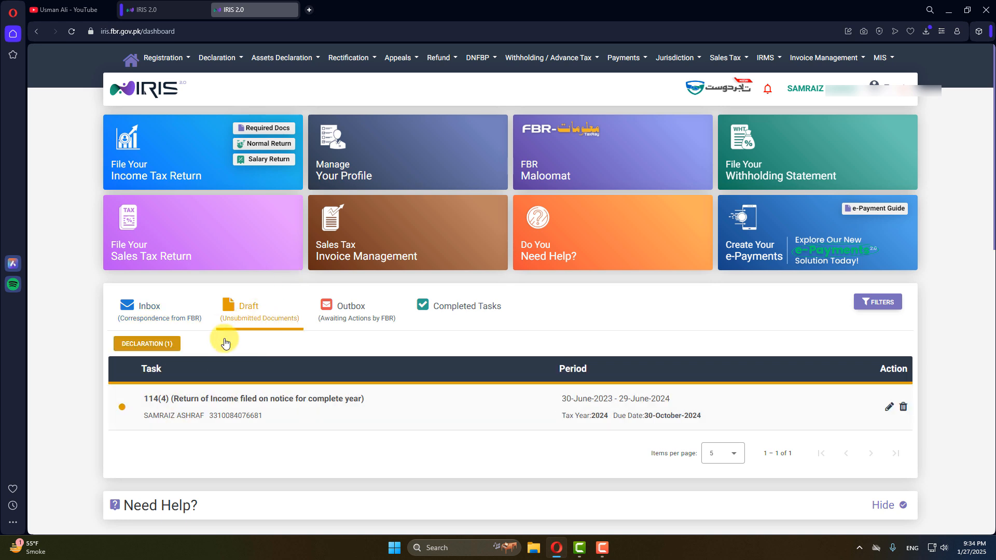
left_click(891, 406)
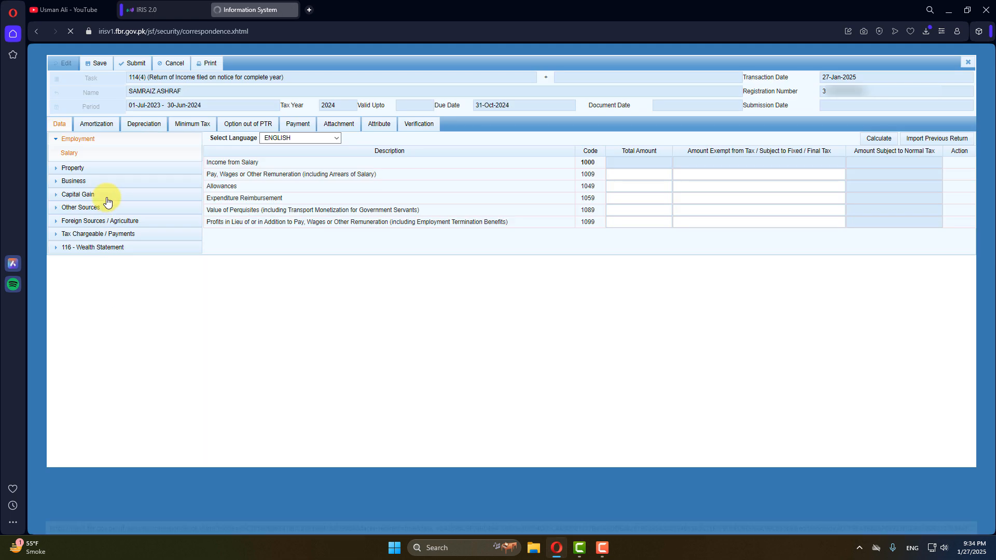
Collapse the Wealth Statement and Employment sections, then return to the IRIS dashboard inbox.
left_click(102, 247)
left_click(78, 249)
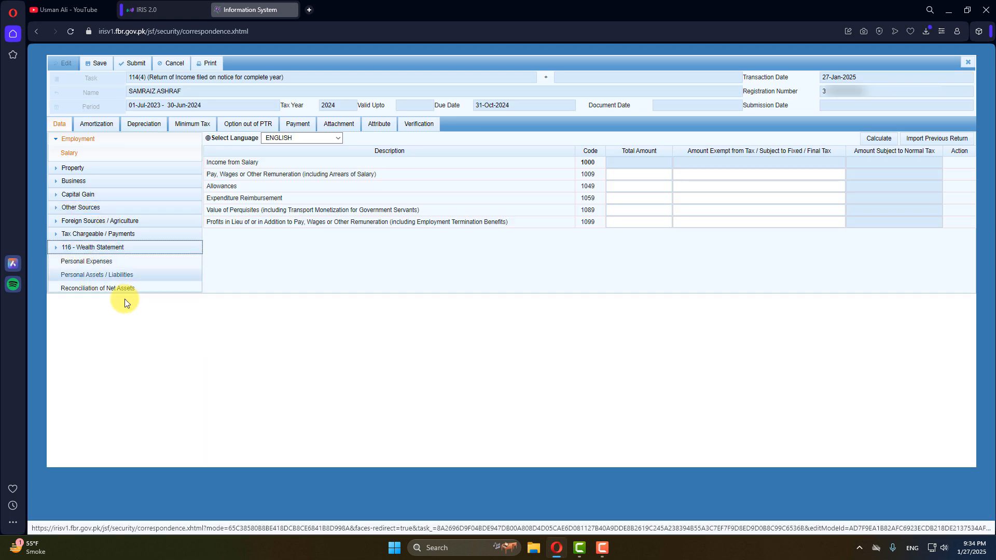
left_click(67, 139)
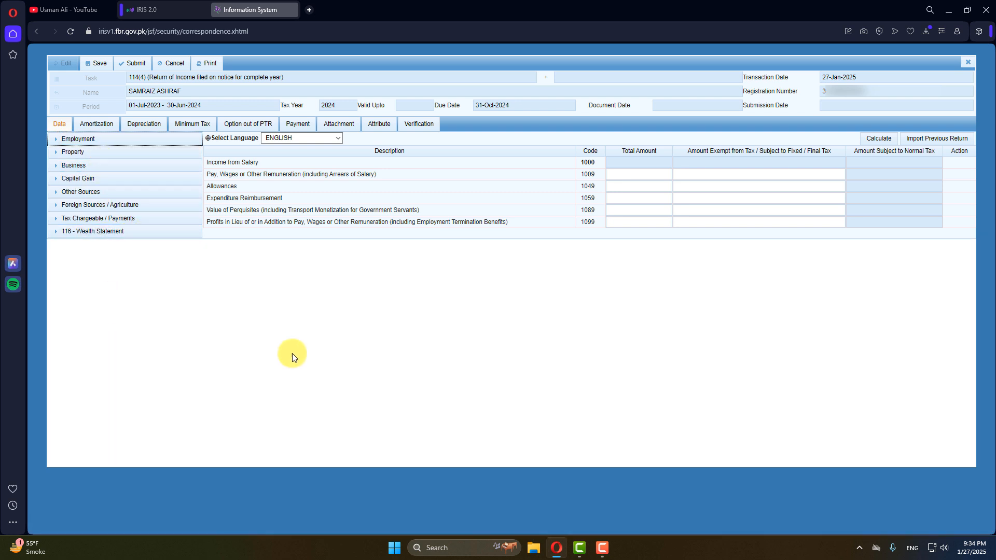
left_click(166, 9)
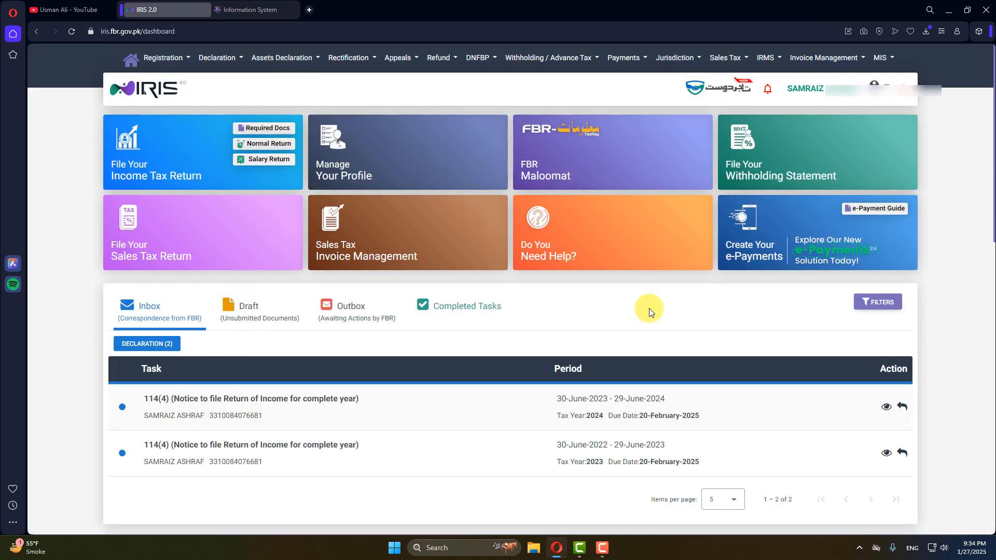